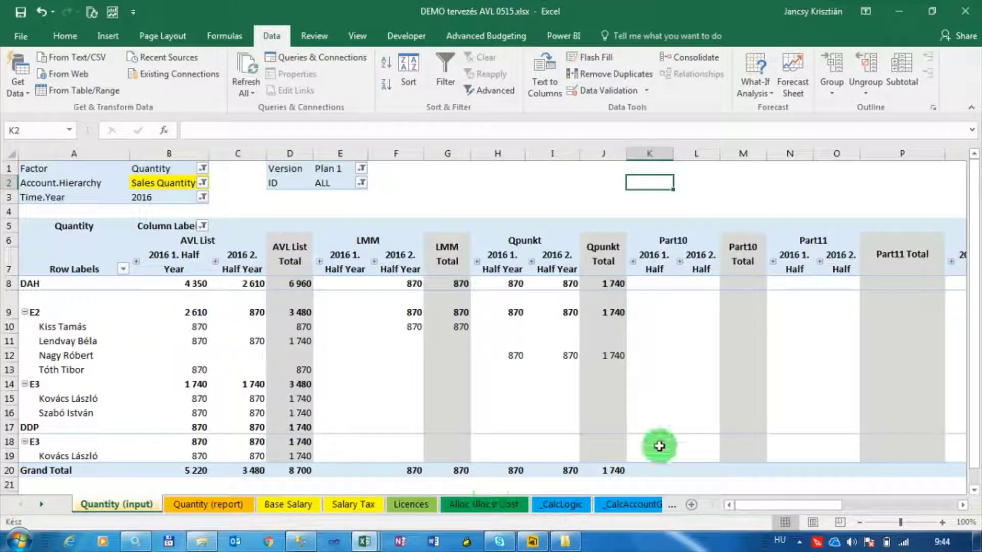
Examine the partner and half-year column headings and the department and employee rows on the Quantity (input) sheet
left_click(207, 240)
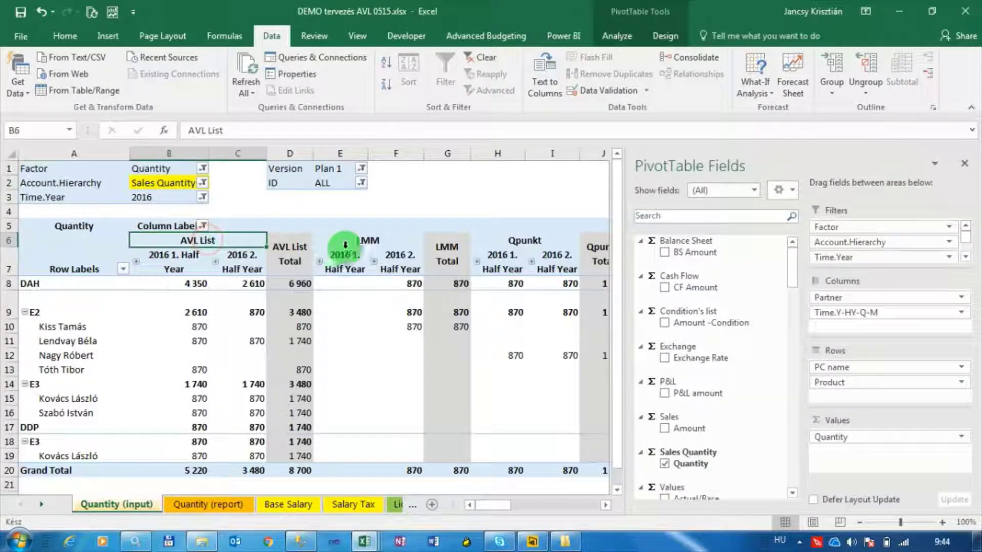
left_click(362, 239)
left_click(526, 240)
left_click(171, 260)
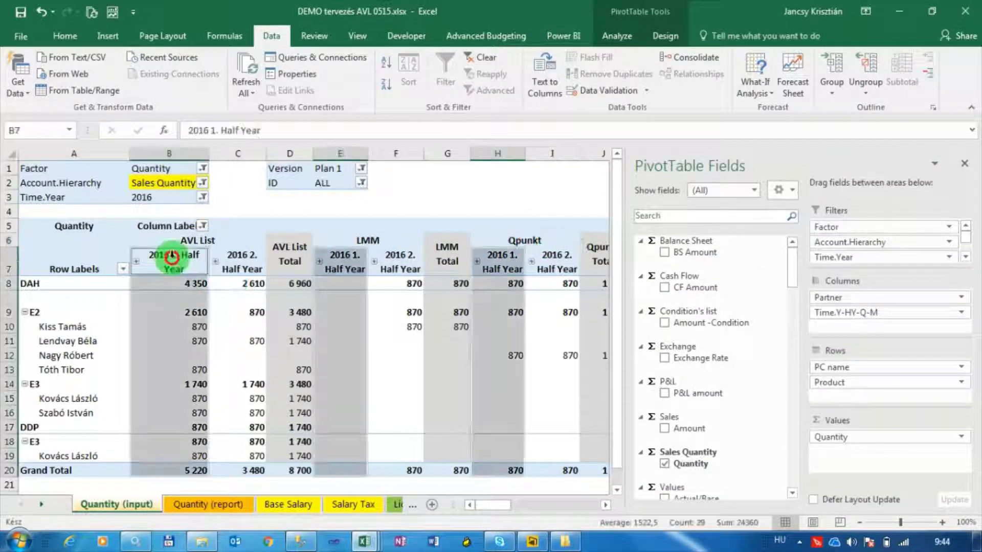
left_click(245, 256)
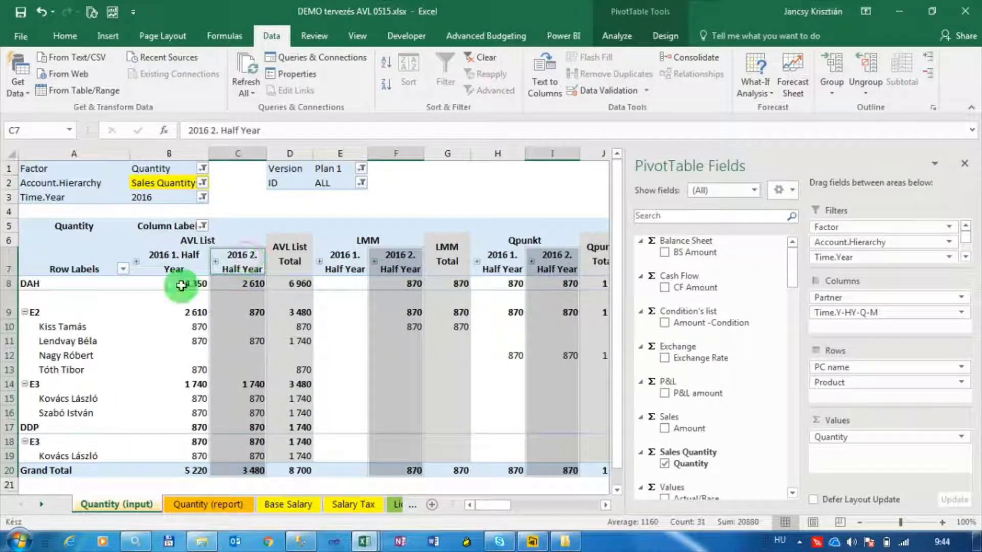
left_click(29, 281)
left_click_drag(45, 327, 59, 415)
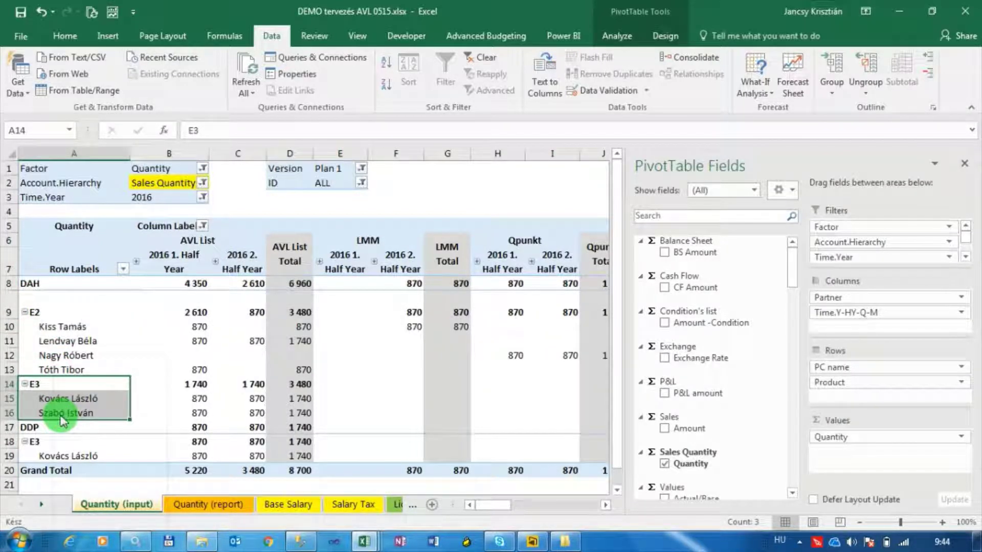
Expand AVL List's first half of 2016 through its first quarter down to the individual months
left_click(136, 263)
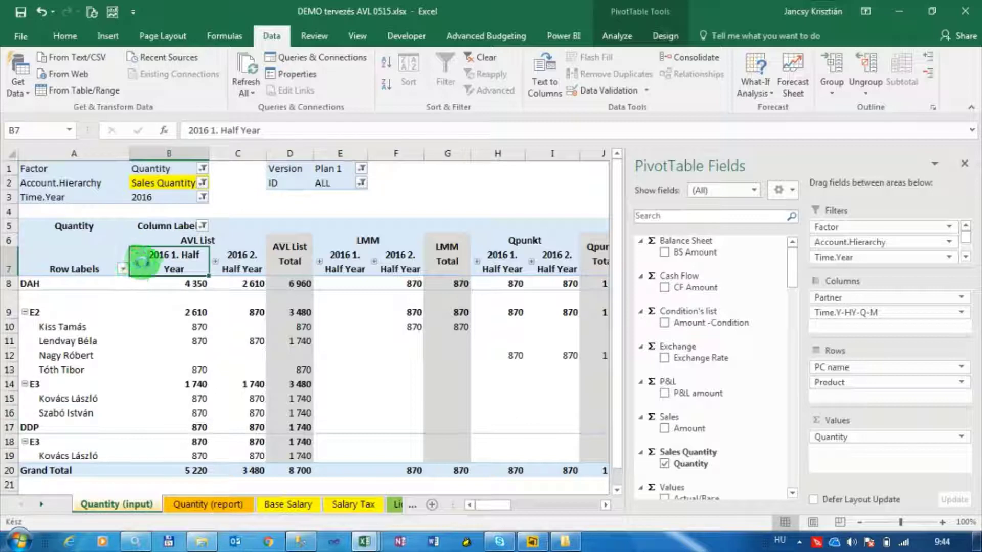
double_click(142, 262)
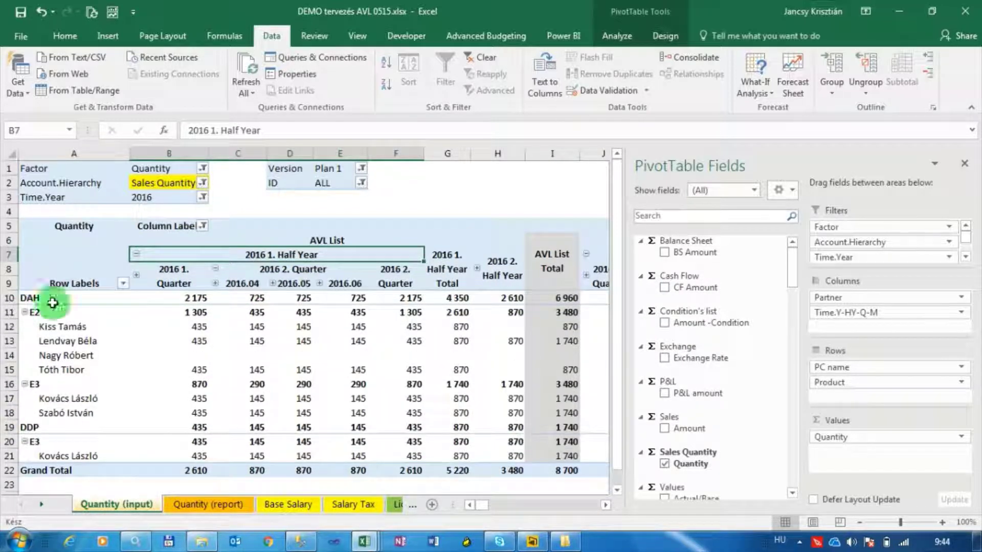
double_click(137, 272)
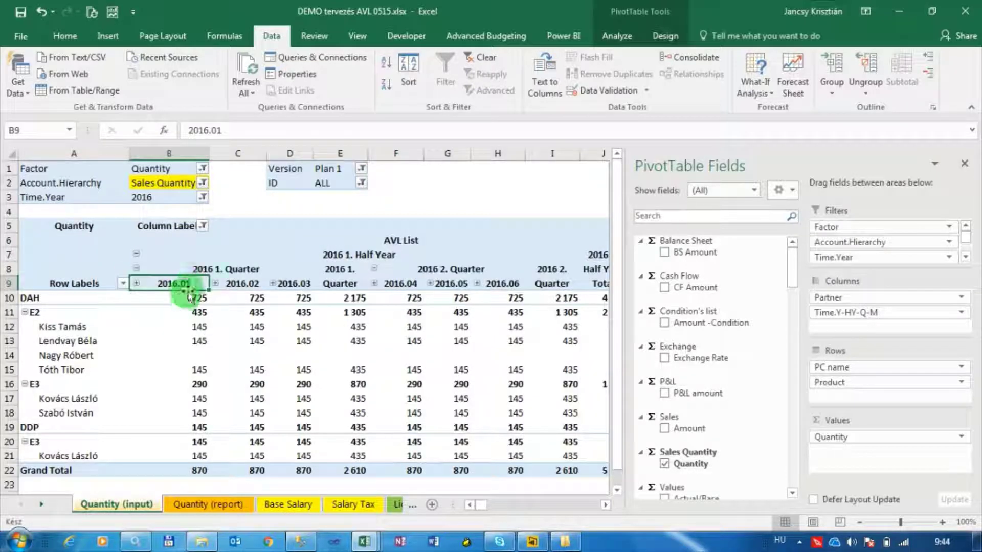
Enter a quantity of 145 in cell B14, the blank 2016.01 value in the E2 group
left_click(196, 356)
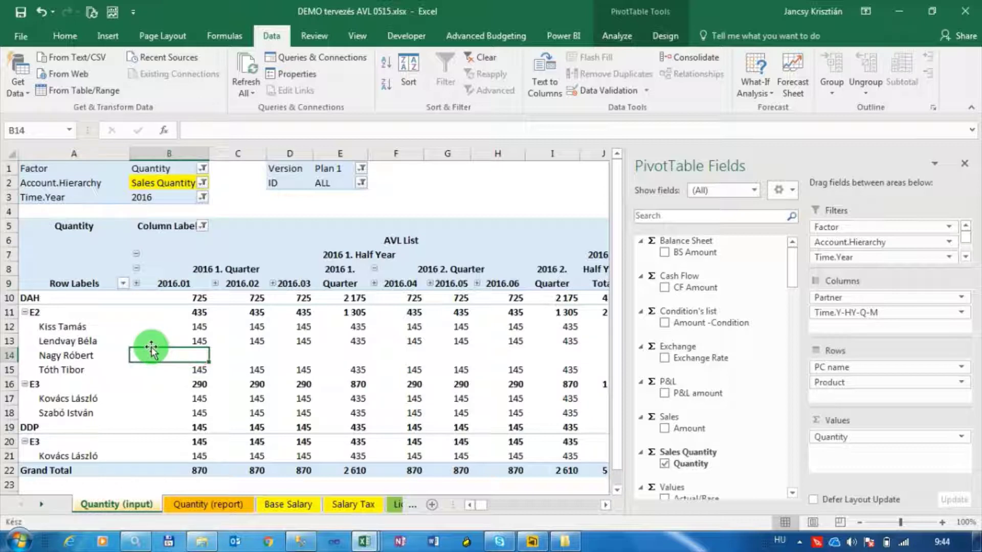
type("145")
key("Return")
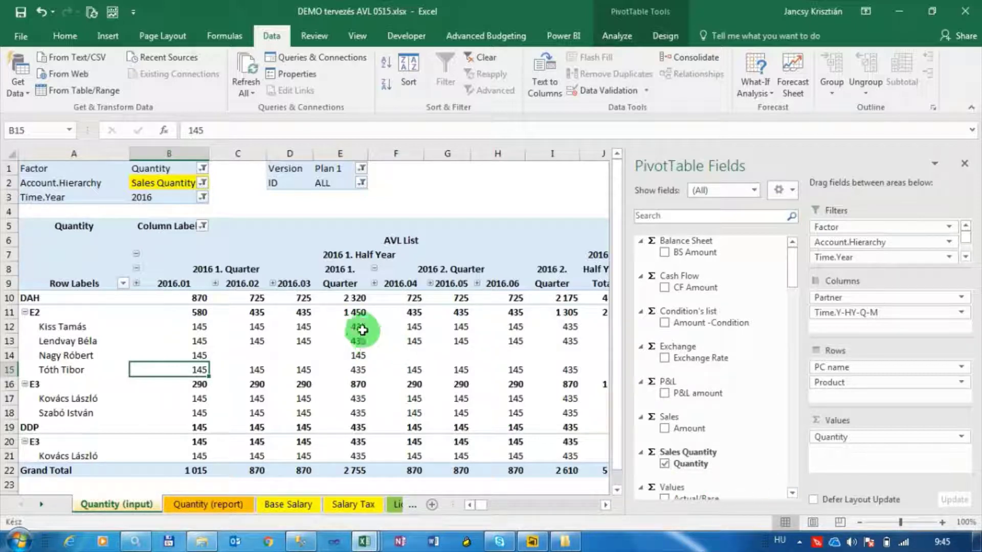
Set the first-quarter total in cell E12 to 870, and collapse the first quarter and first half of 2016
left_click(361, 327)
type("870")
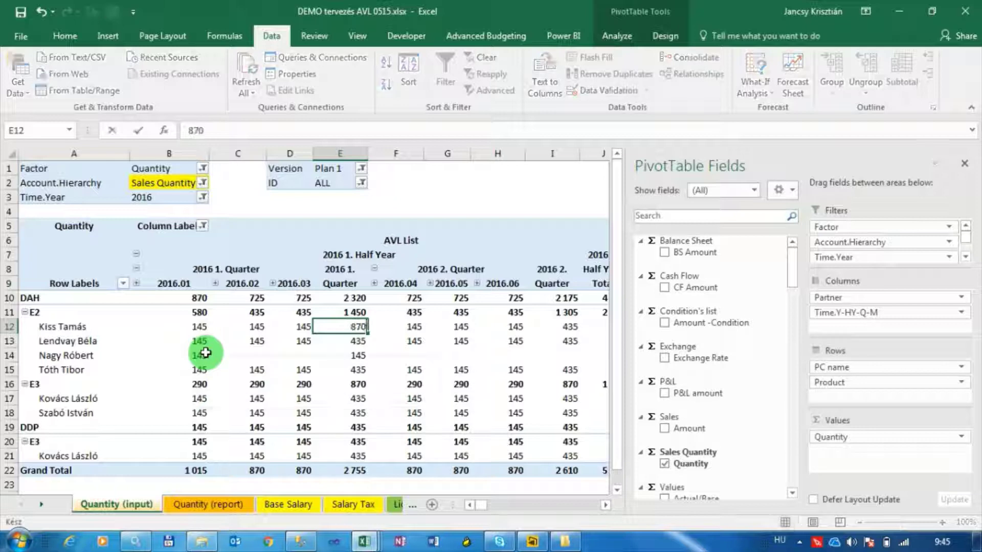
key("Return")
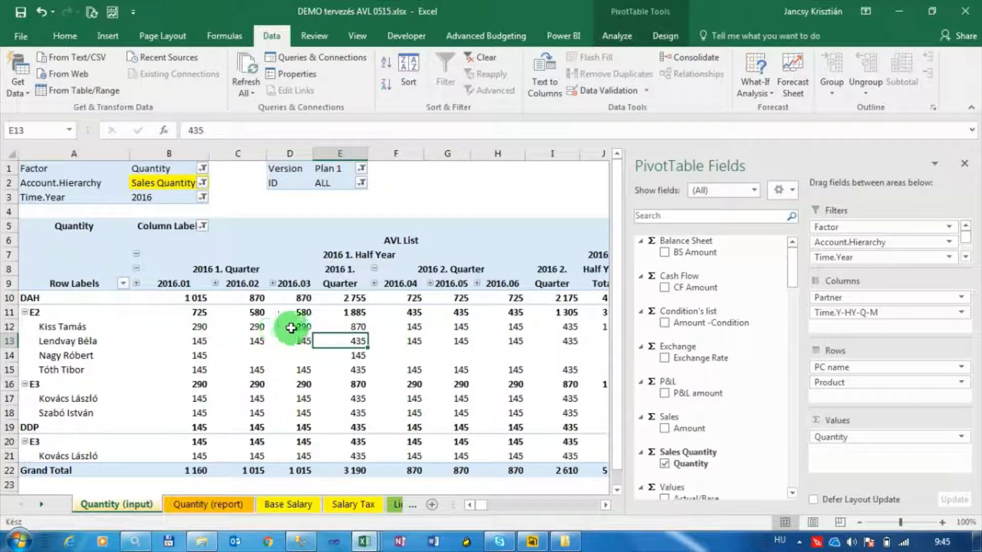
left_click(135, 269)
left_click(134, 253)
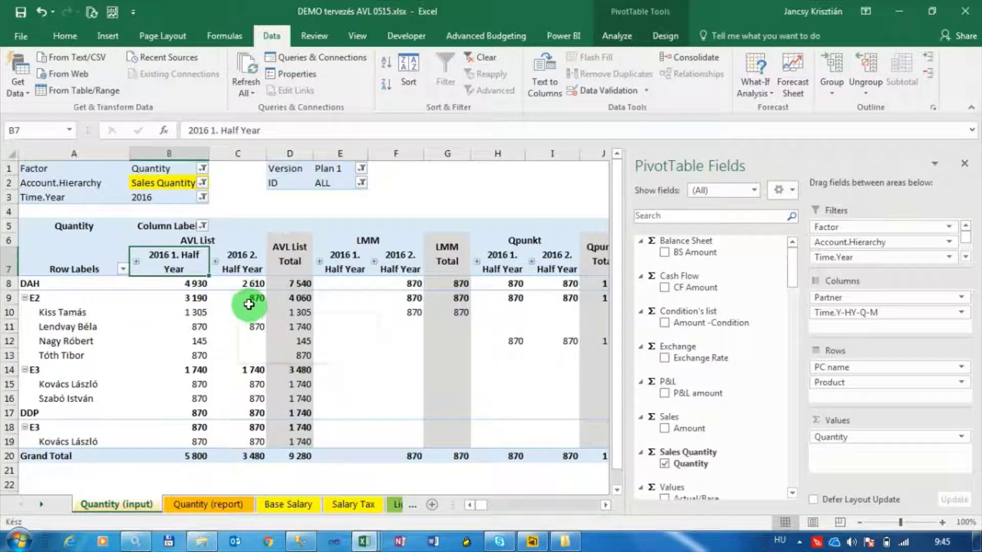
Multiply DAH's AVL List quantity for the first half of 2016 by 2, and view the Quantity (report) sheet
left_click(195, 284)
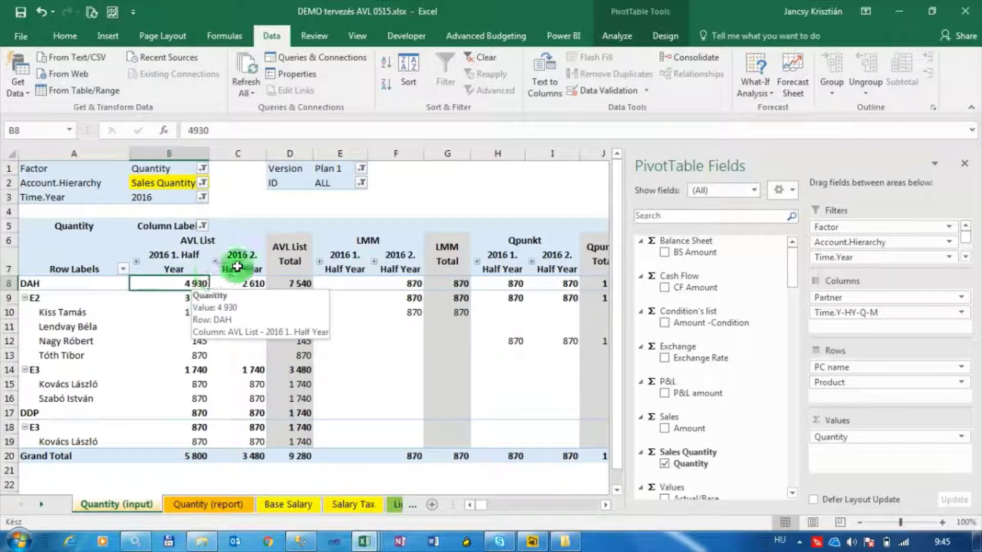
left_click(486, 35)
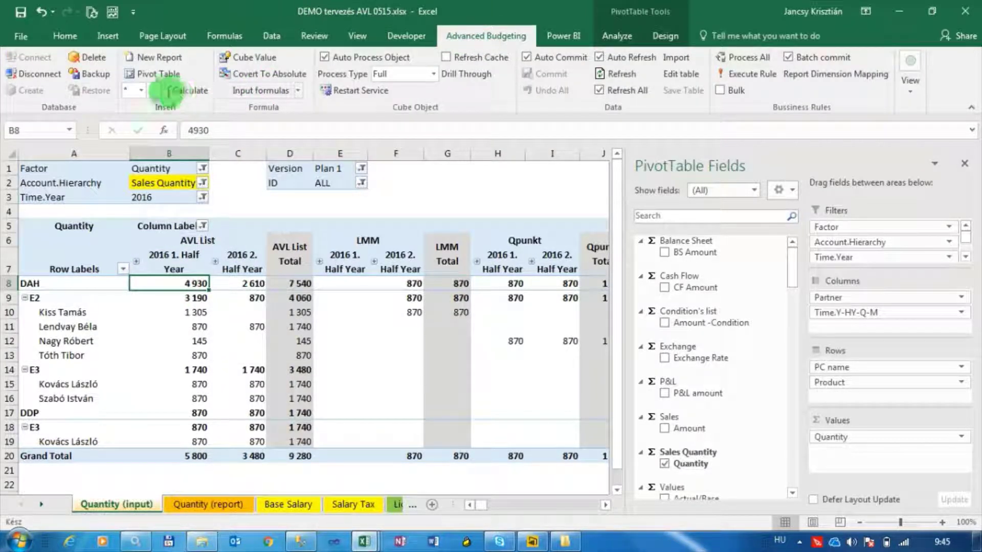
left_click(141, 91)
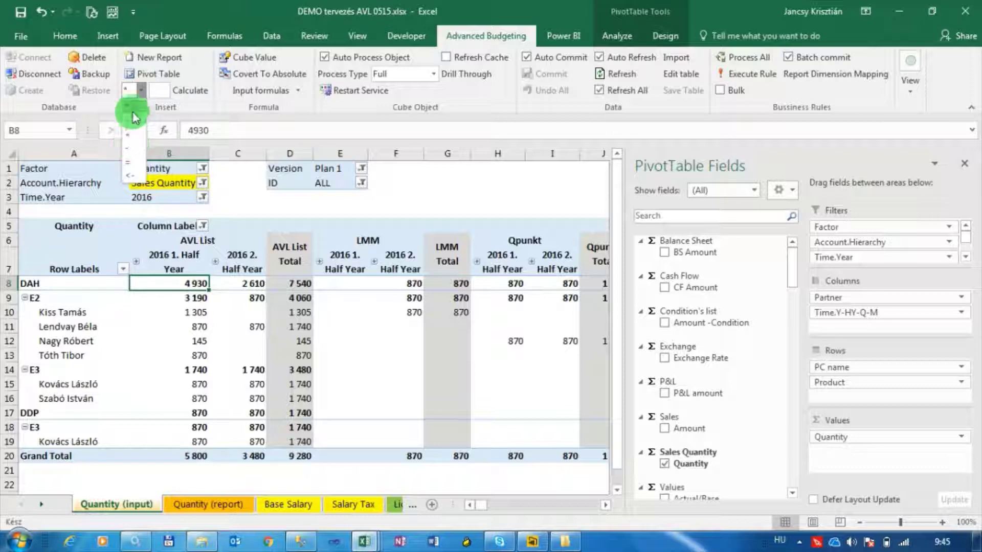
left_click(132, 101)
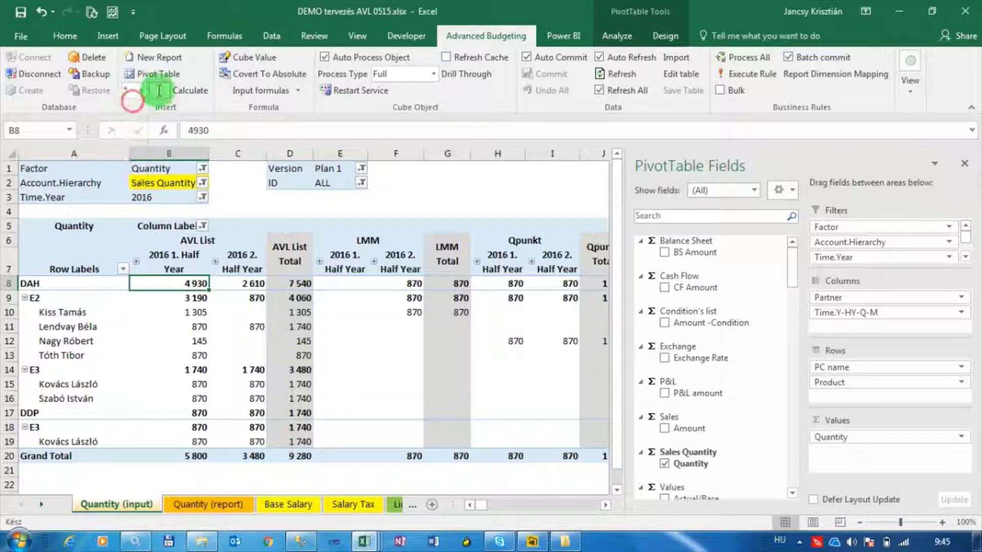
left_click(190, 93)
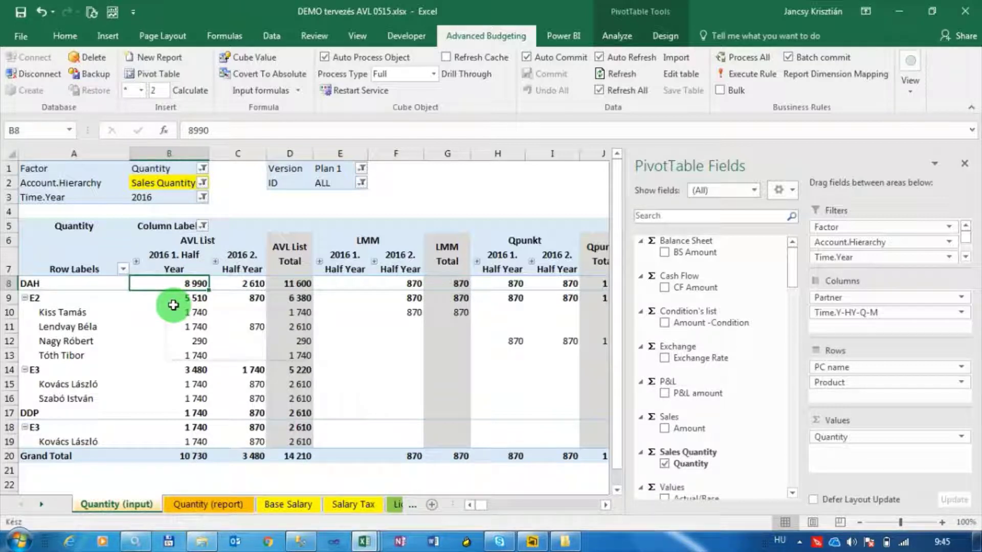
left_click(198, 506)
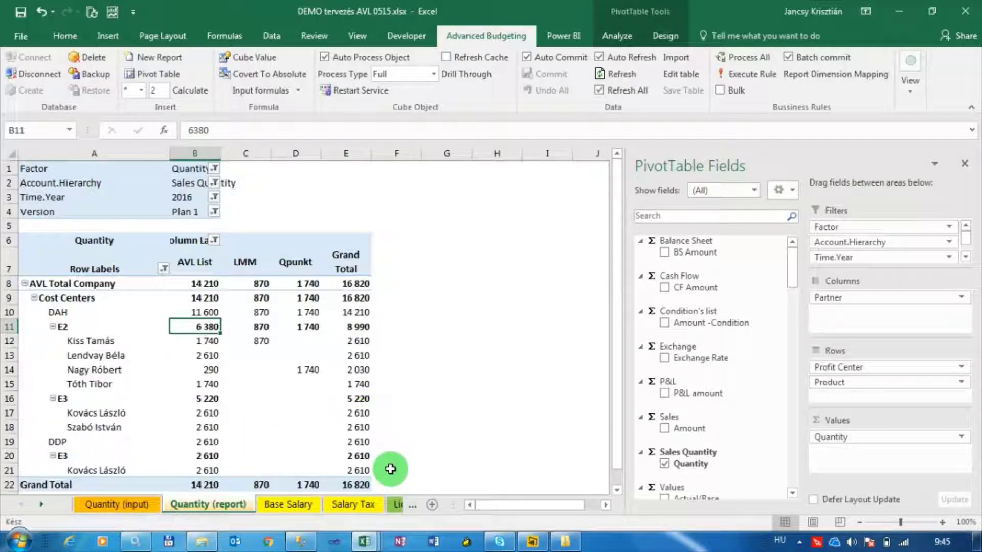
On the Base Salary sheet, turn off Auto Commit and set all E3 employees' salaries to 2500 for every month of 2016
left_click(289, 505)
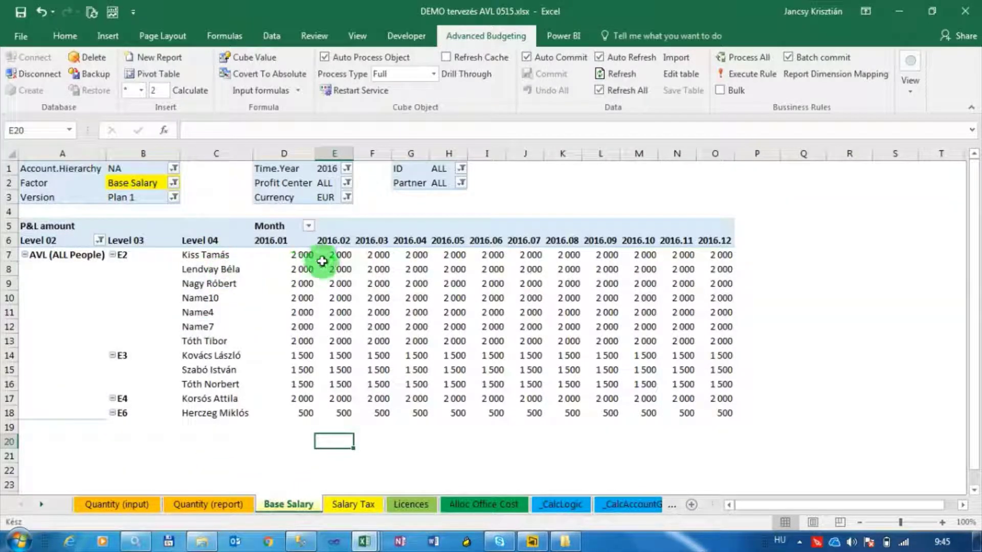
left_click(568, 63)
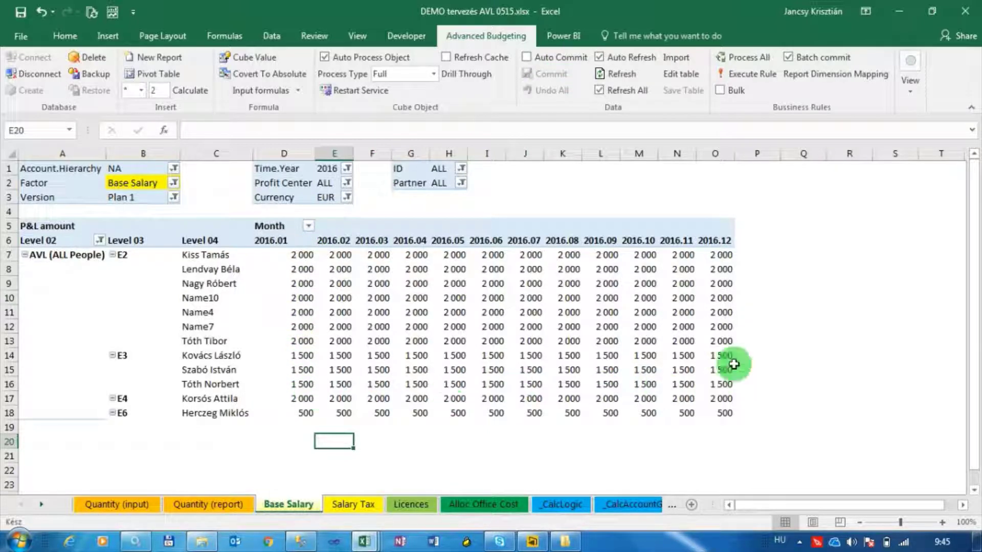
left_click(305, 355)
left_click_drag(306, 355, 718, 384)
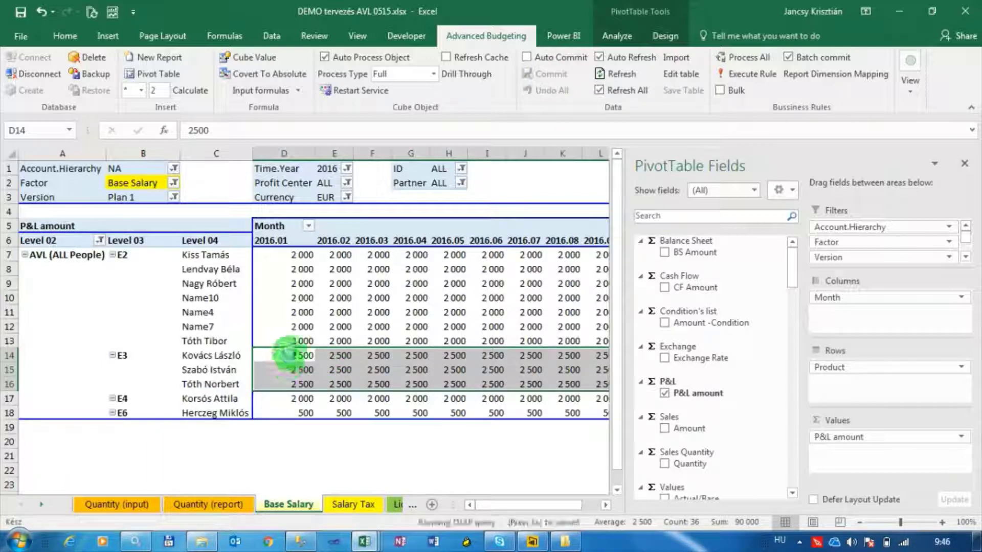
left_click(287, 441)
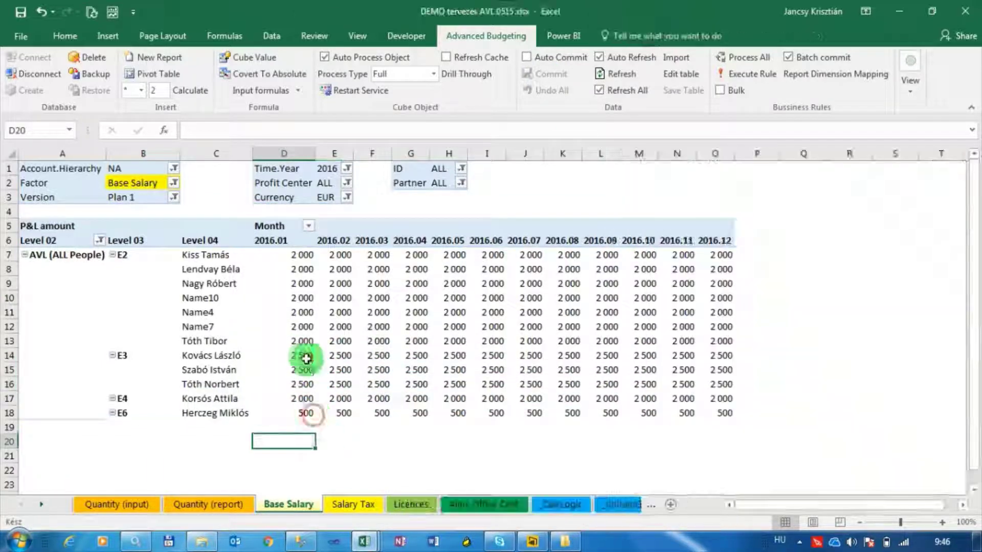
Examine the monthly Social Cost percentages for 2016 on the Salary Tax sheet
left_click(351, 505)
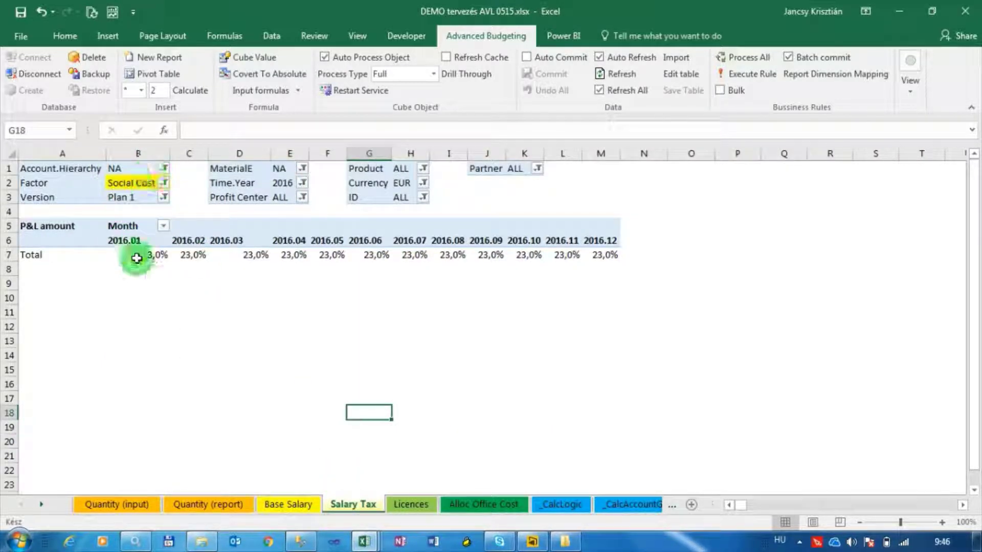
left_click_drag(137, 256, 596, 254)
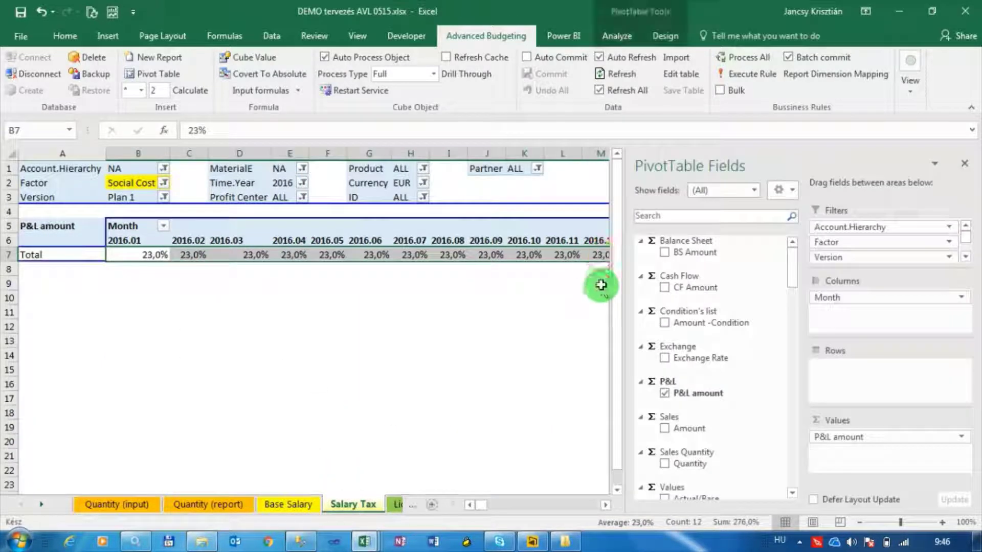
left_click(588, 285)
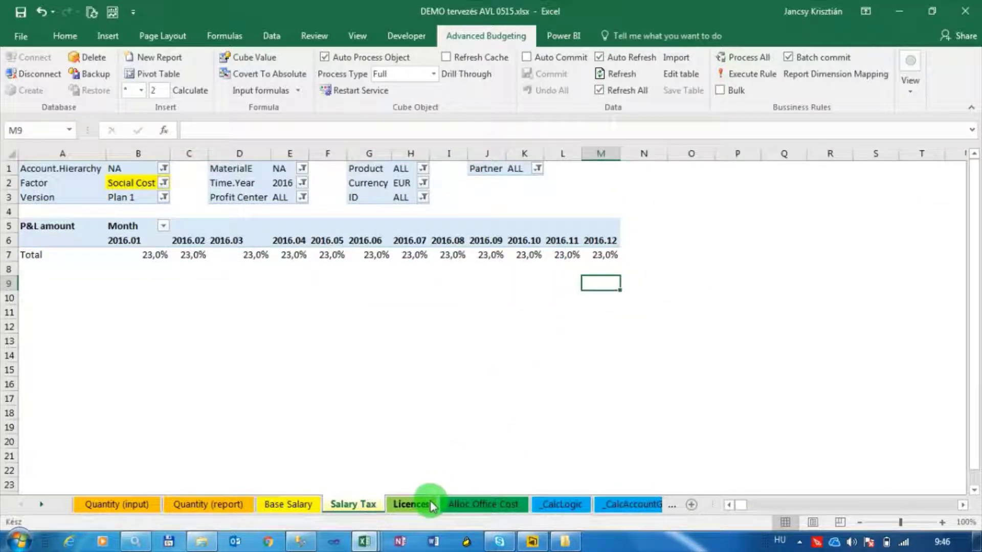
On the Licences sheet, set DDP's licence cost to 725 for every month of 2016 and commit the change
left_click(426, 507)
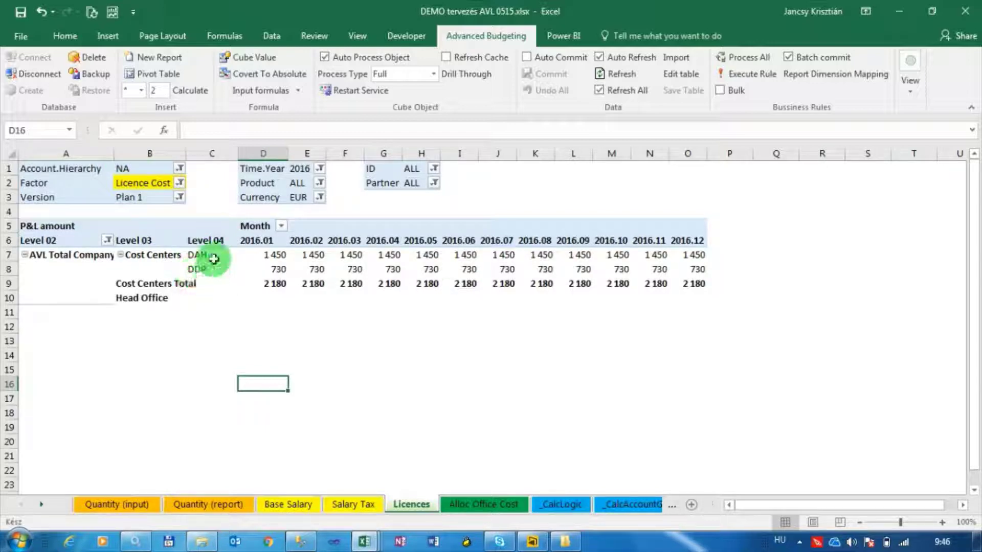
left_click(150, 254)
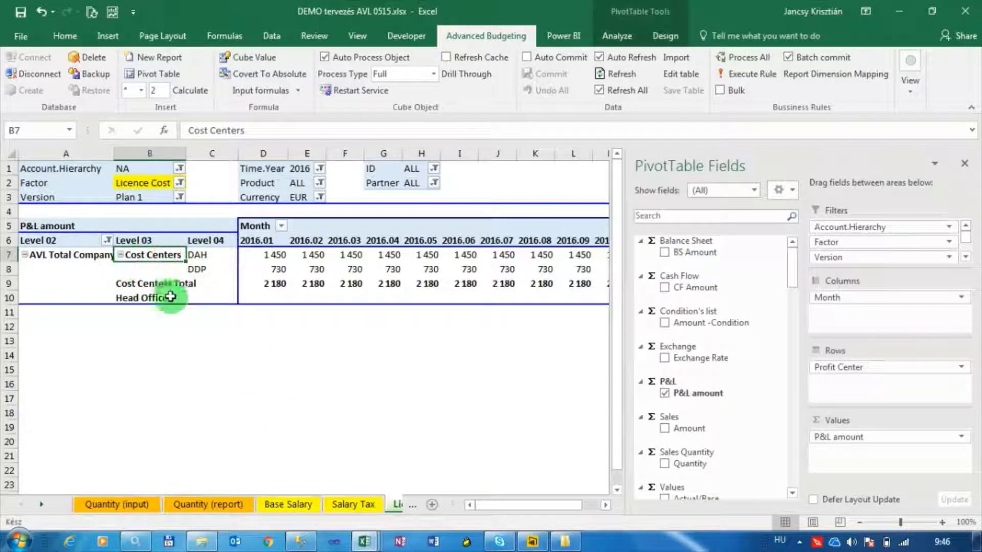
left_click(301, 327)
mouse_move(264, 269)
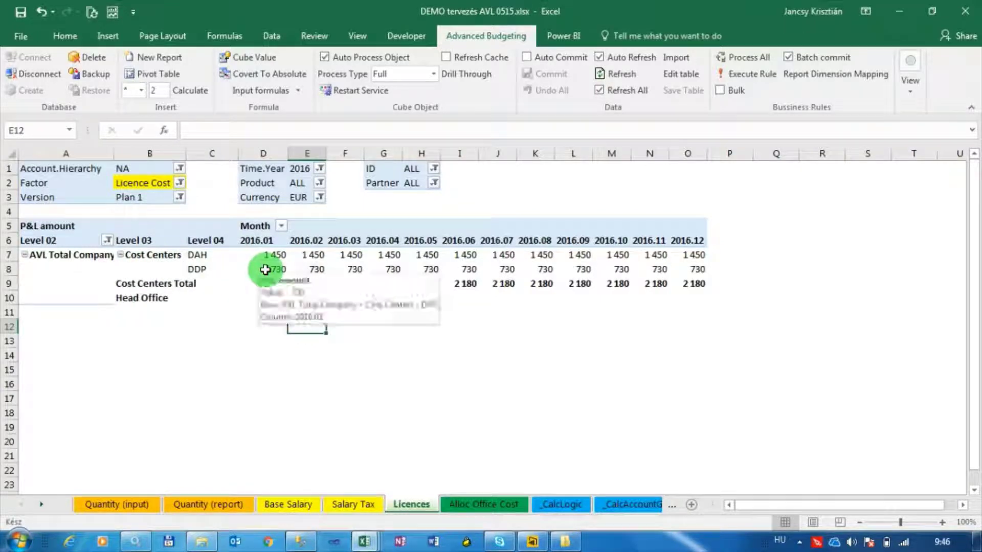
left_click_drag(265, 270, 685, 270)
type("725")
key("ctrl+Return")
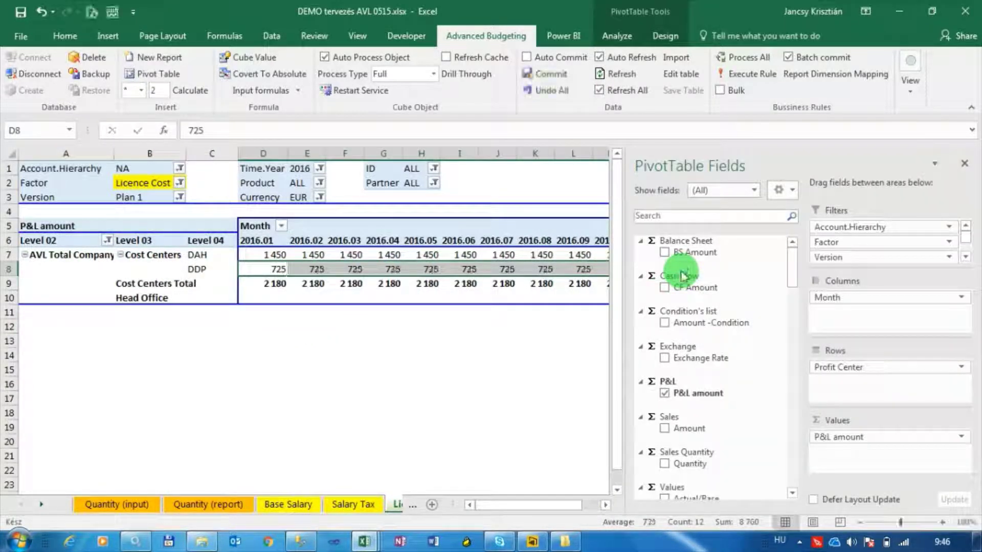
left_click(545, 77)
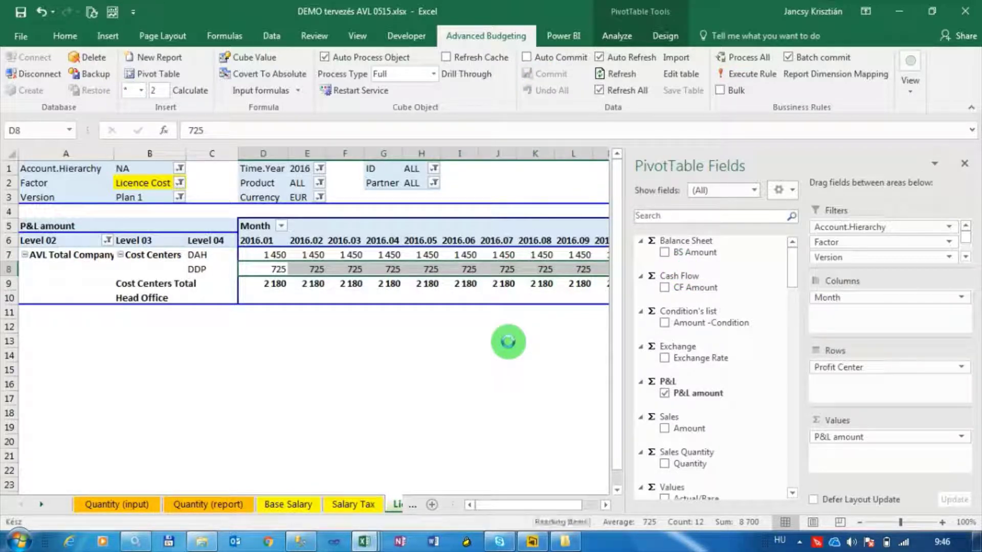
left_click(469, 372)
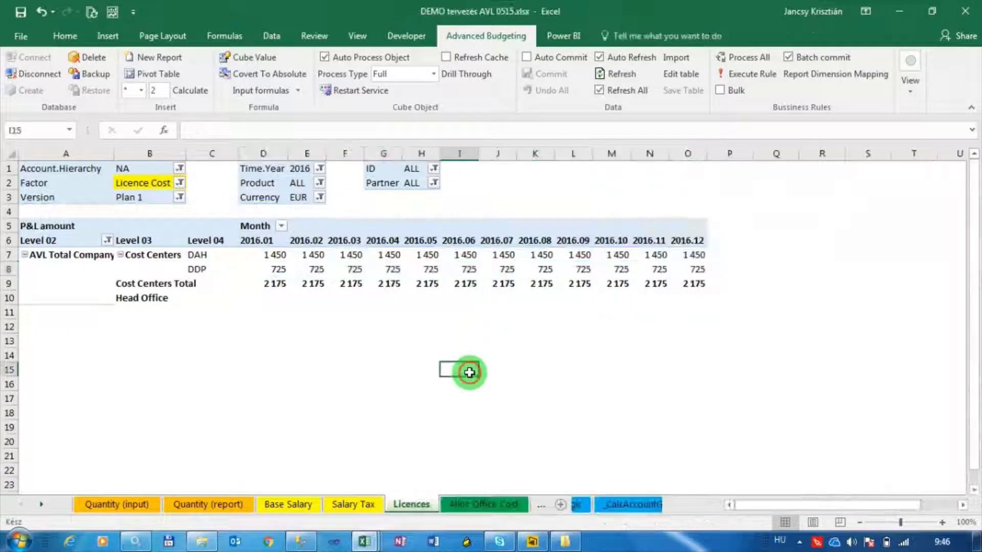
Review the Head Office rental and IT fees on the Alloc Office Cost sheet and browse the remaining sheets
left_click(491, 505)
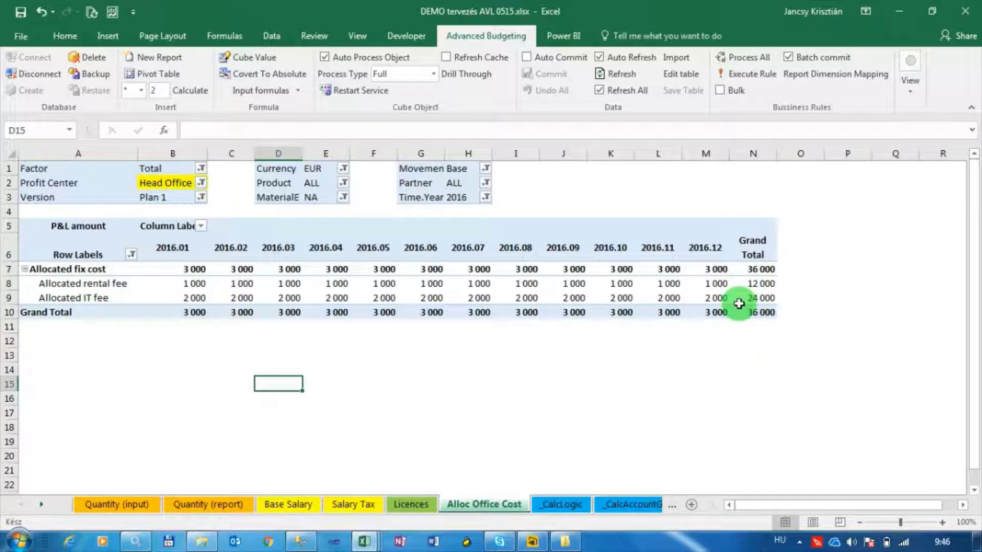
left_click(41, 505)
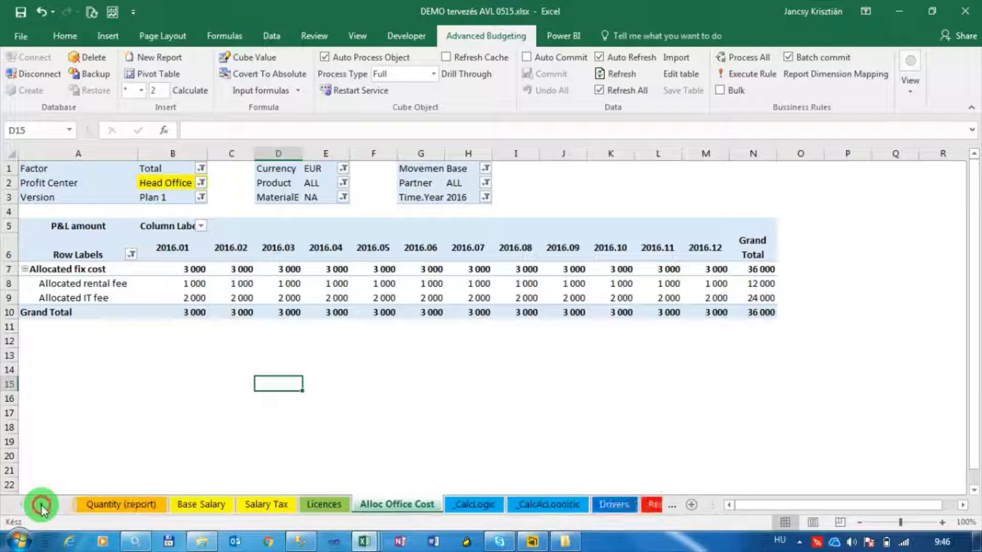
left_click(41, 505)
left_click(41, 505)
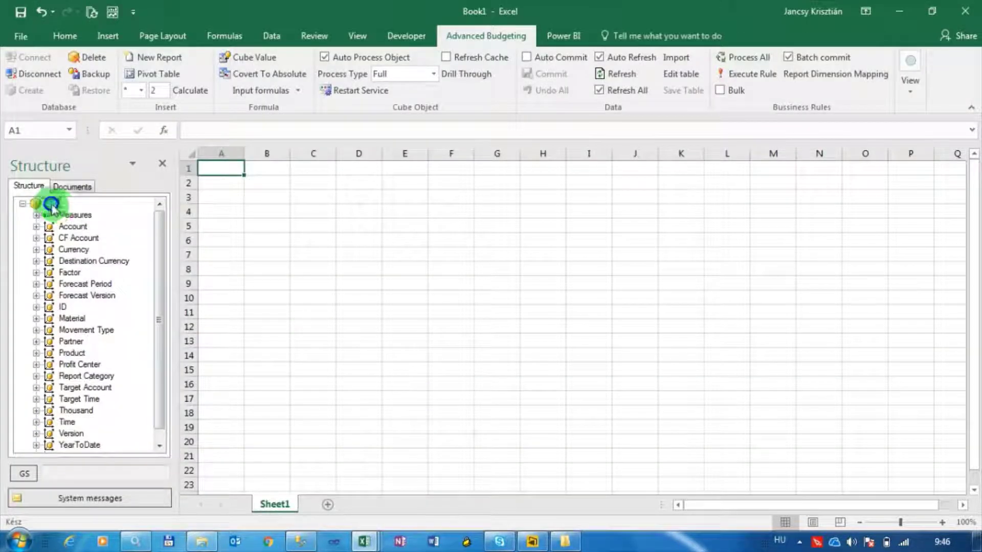
Process the whole AVL database, including all dimensions and cubes
right_click(52, 203)
left_click(82, 212)
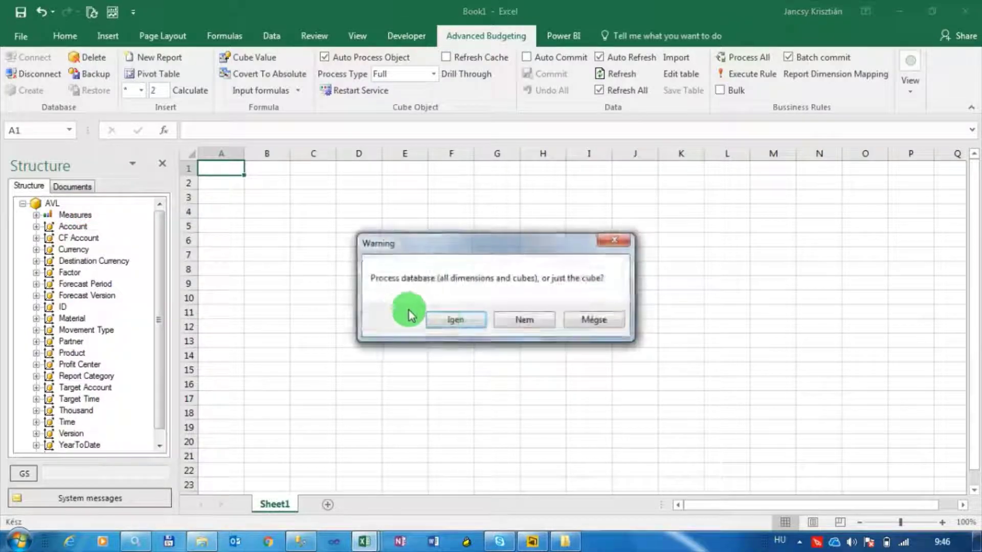
left_click(443, 322)
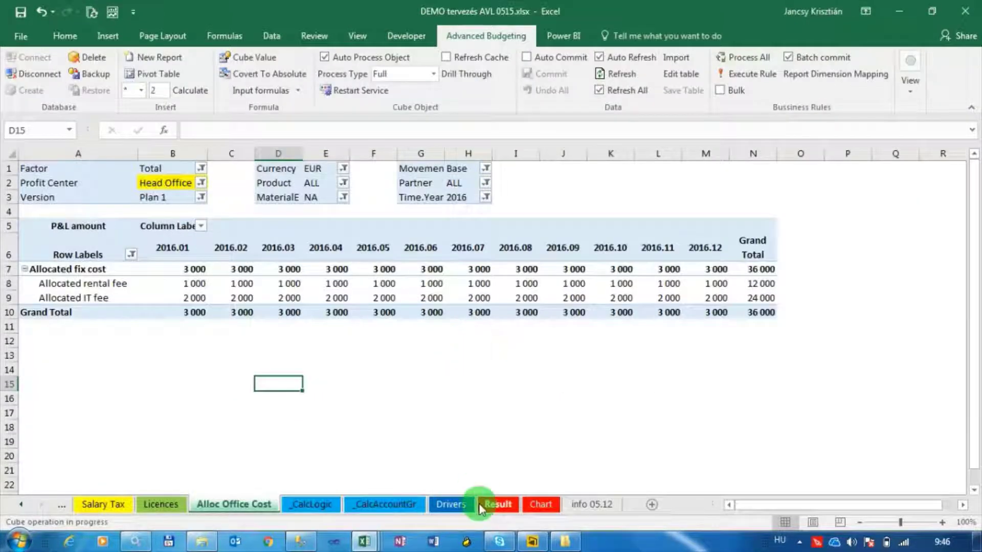
Refresh all workbook data for the Result sheet
left_click(498, 505)
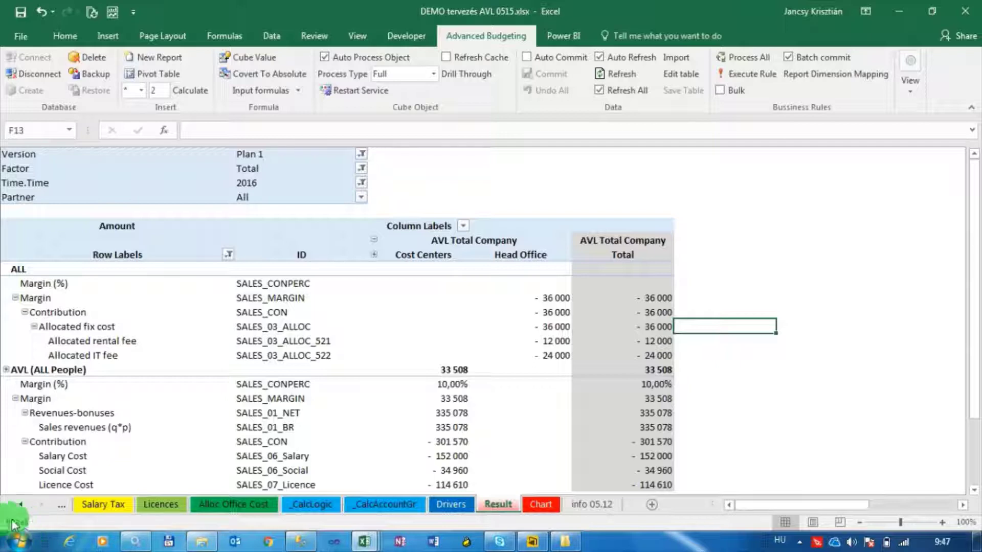
left_click(273, 35)
left_click(244, 61)
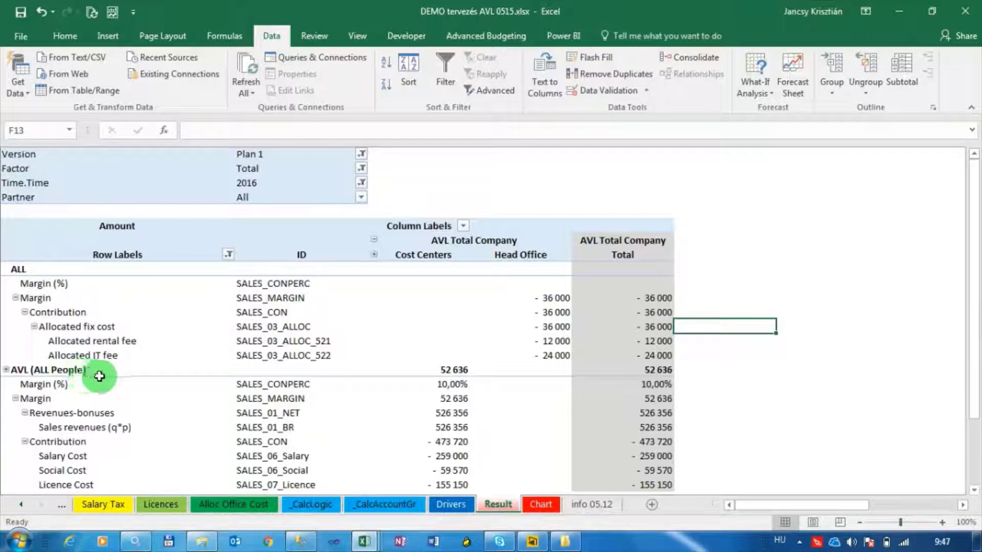
Expand AVL (ALL People) and E2 to review the per-employee sales results, and collapse the people hierarchy again
left_click(7, 371)
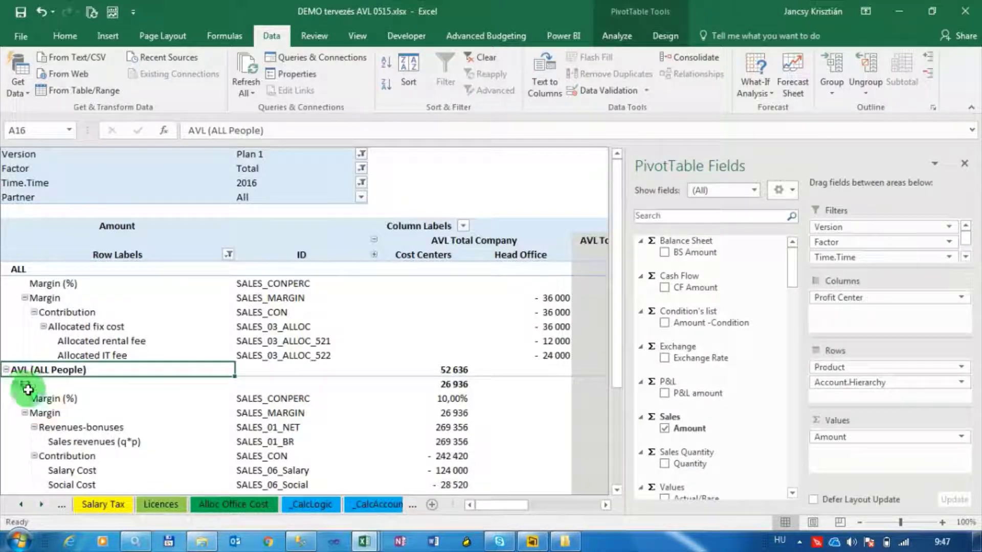
left_click(17, 386)
scroll(44, 397, "down", 1)
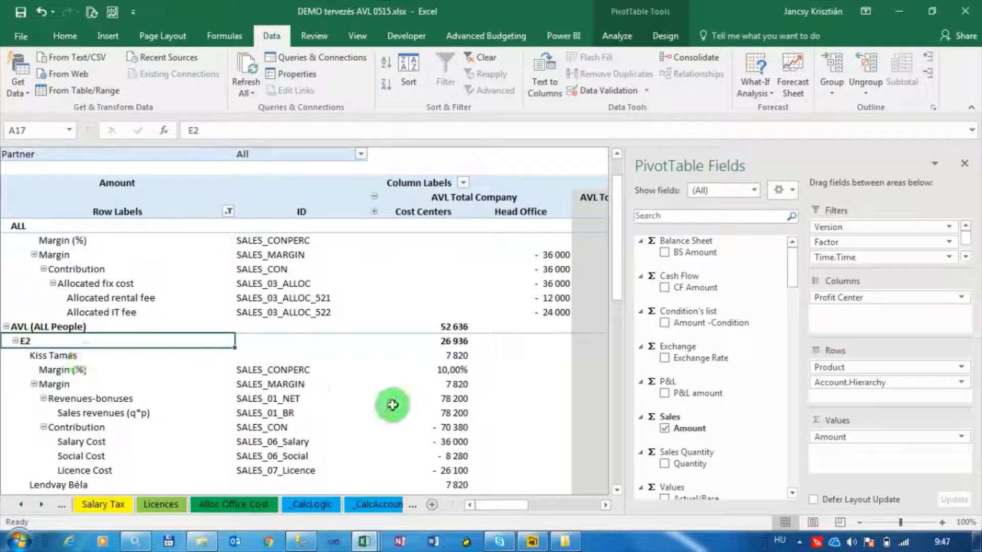
left_click(7, 327)
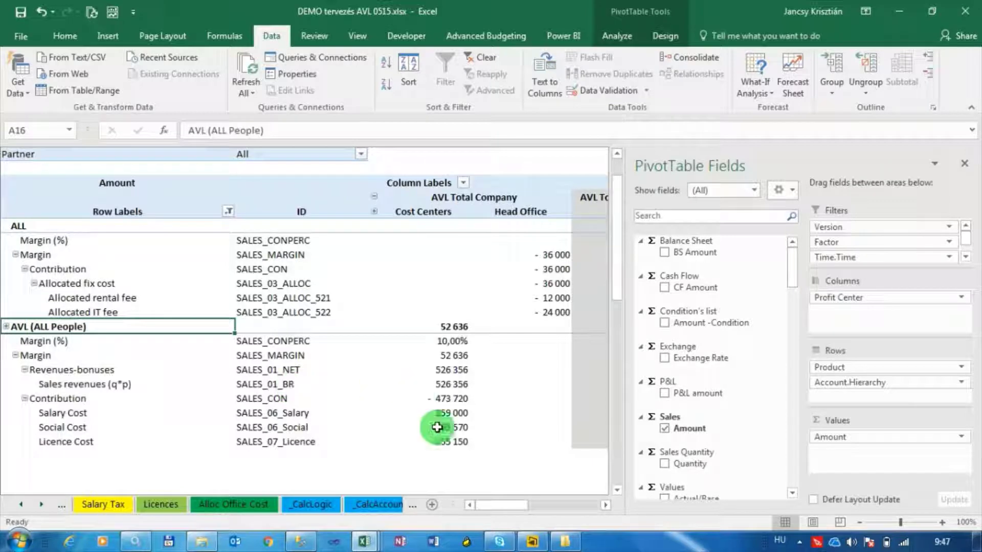
In cell C26 below the Result pivot table, calculate the Cost Centers' Social Cost divided by their Salary Cost
left_click(463, 467)
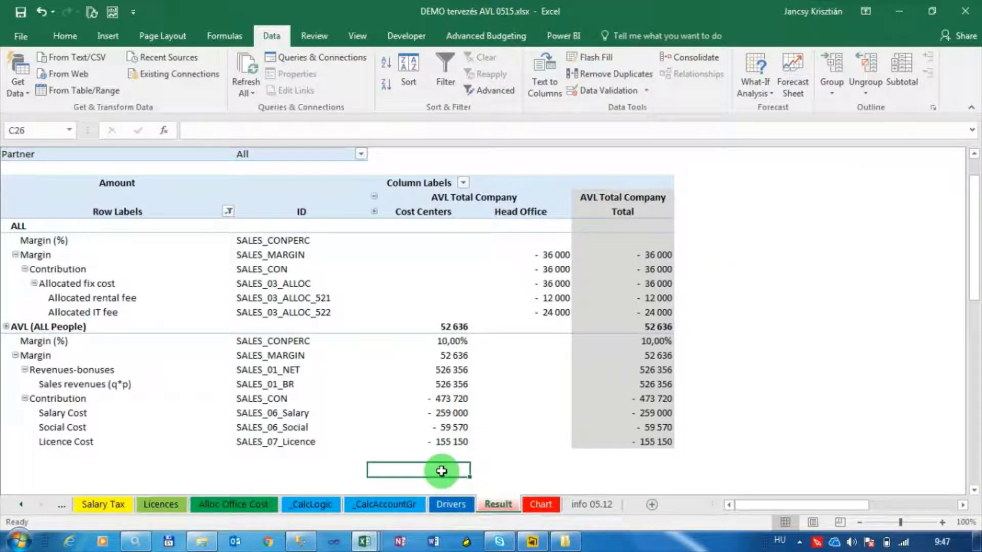
type("=")
left_click(452, 428)
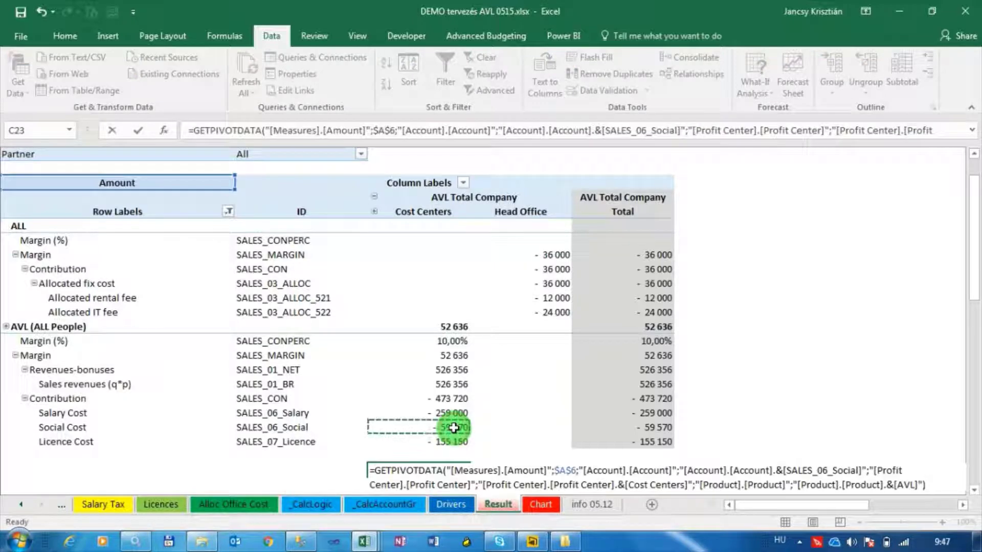
type("/")
left_click(456, 413)
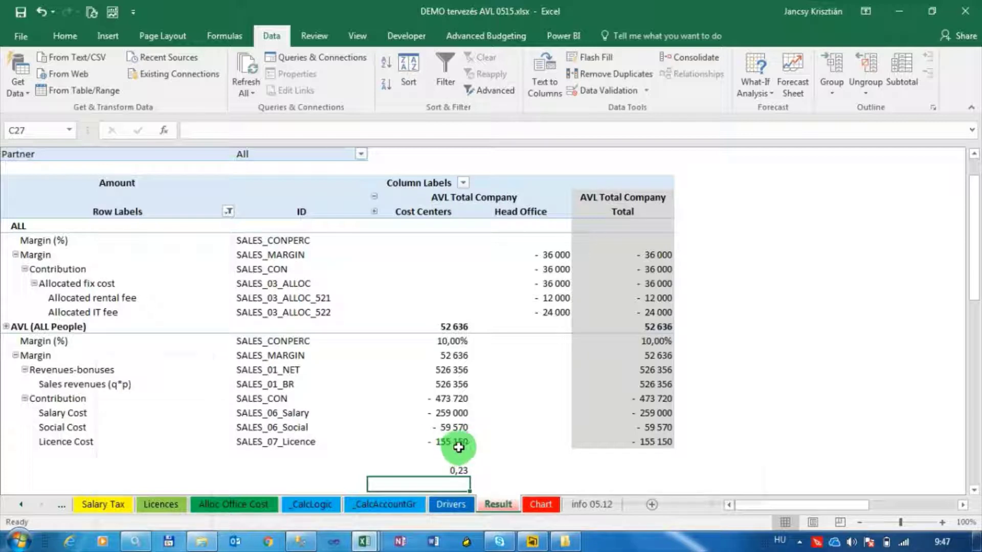
Load the import definition Cost Allocation - Step1.imp and run it to completion
left_click(509, 37)
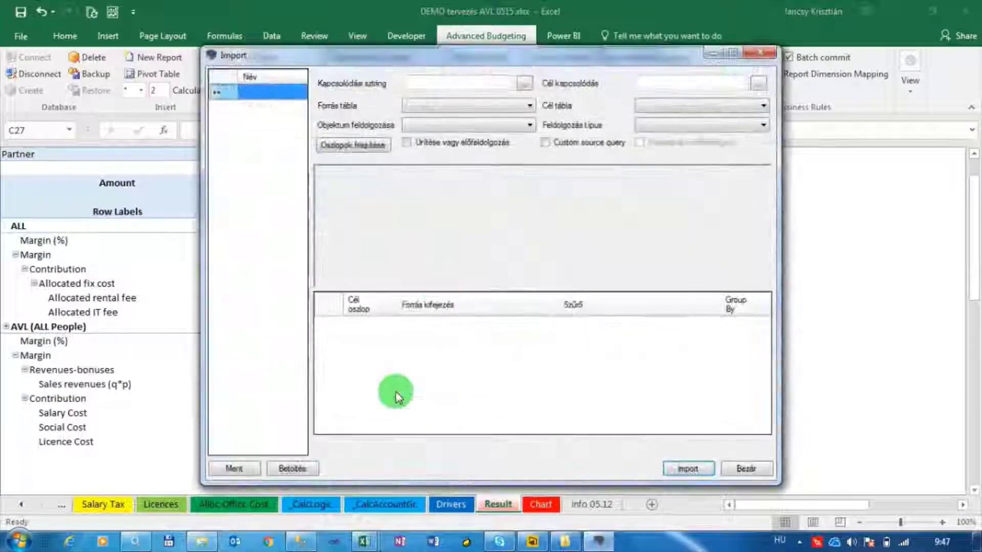
left_click(294, 467)
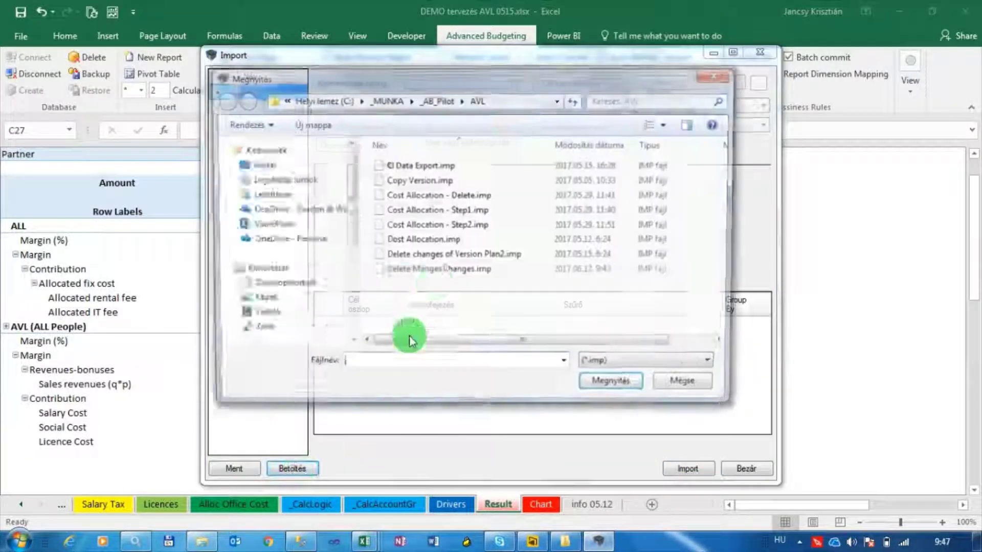
left_click(471, 210)
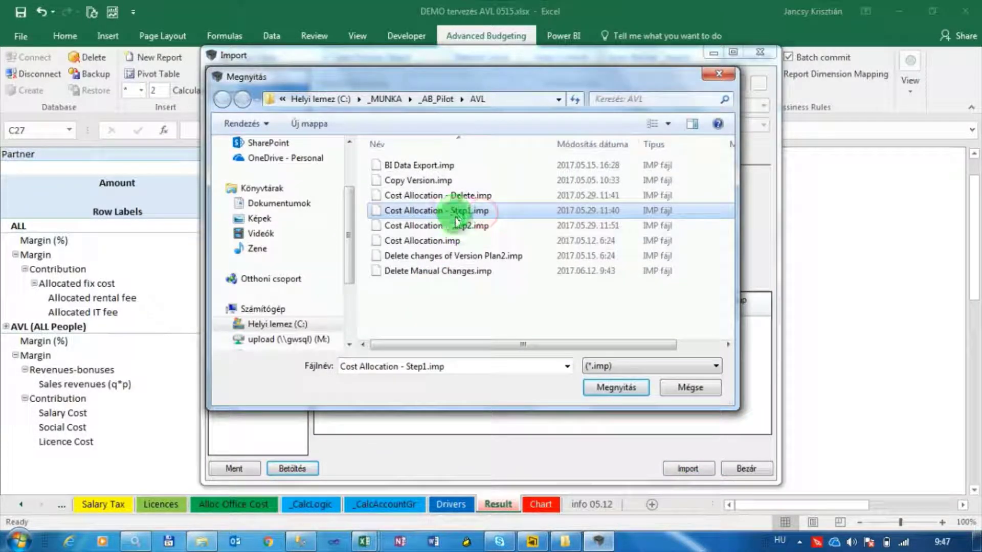
left_click(603, 386)
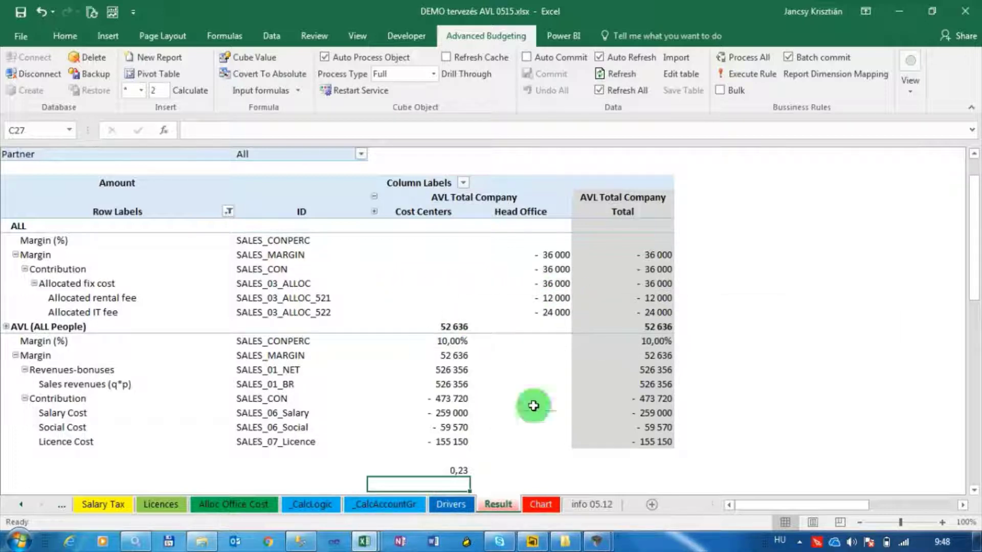
left_click(603, 543)
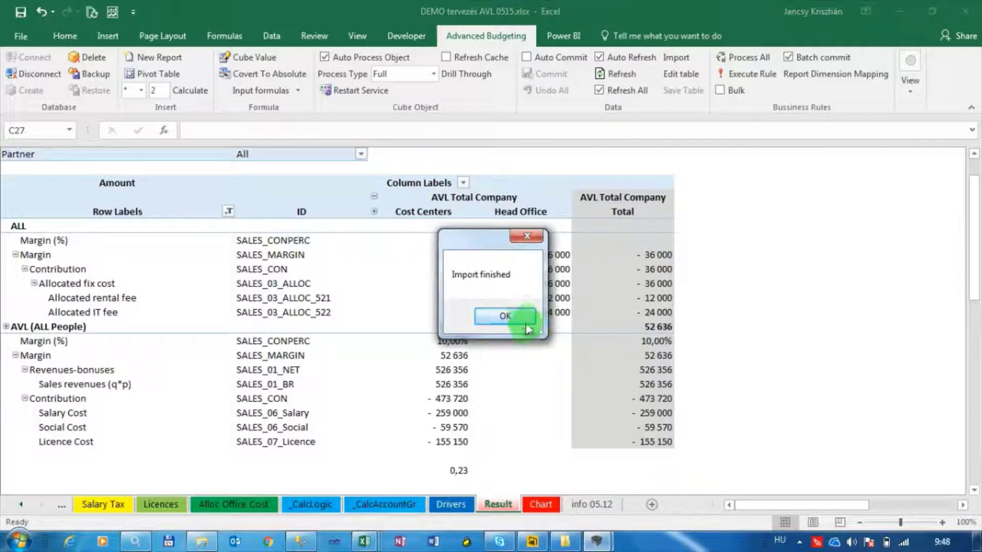
left_click(521, 318)
Refresh the Result pivot table with the step 1 allocation, replacing the data already in the cells below it
right_click(456, 270)
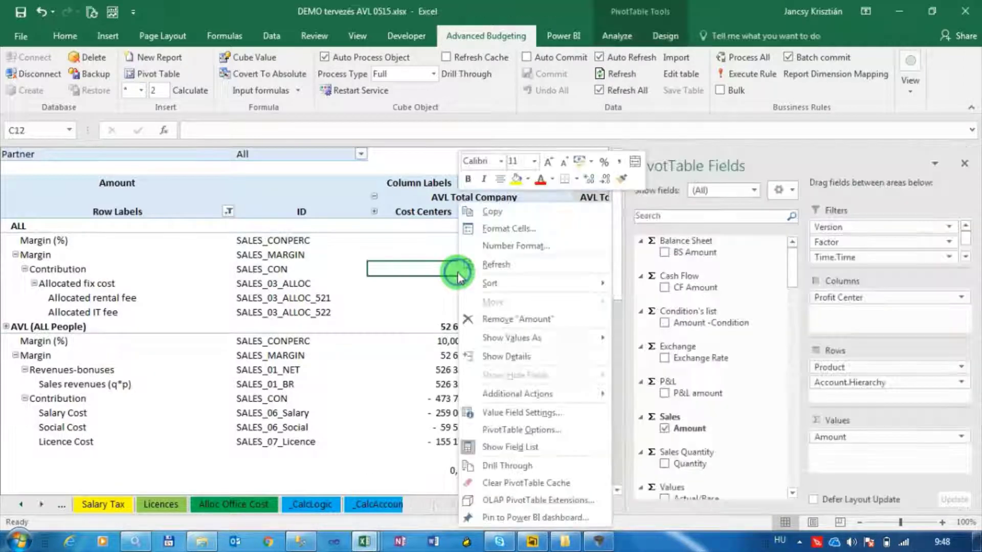
left_click(494, 268)
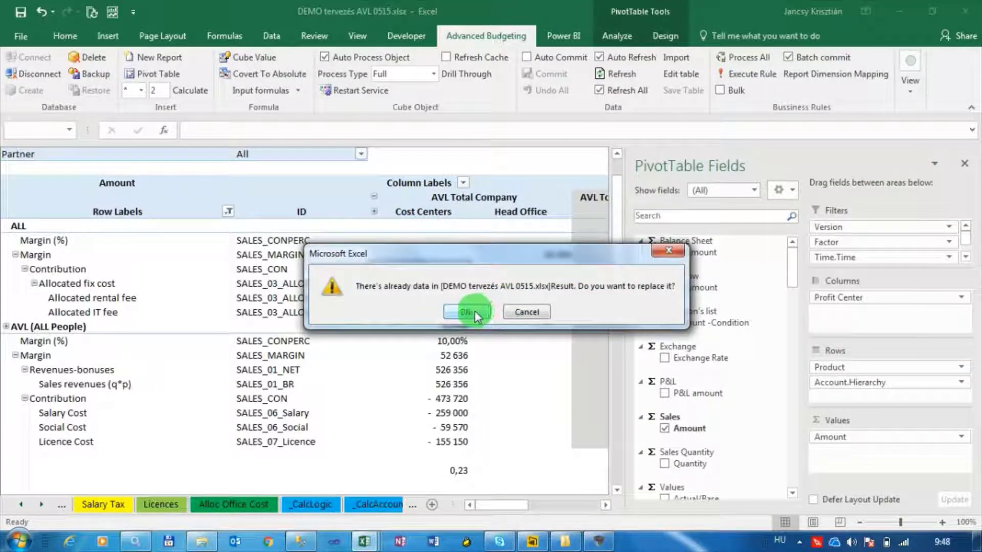
left_click(474, 311)
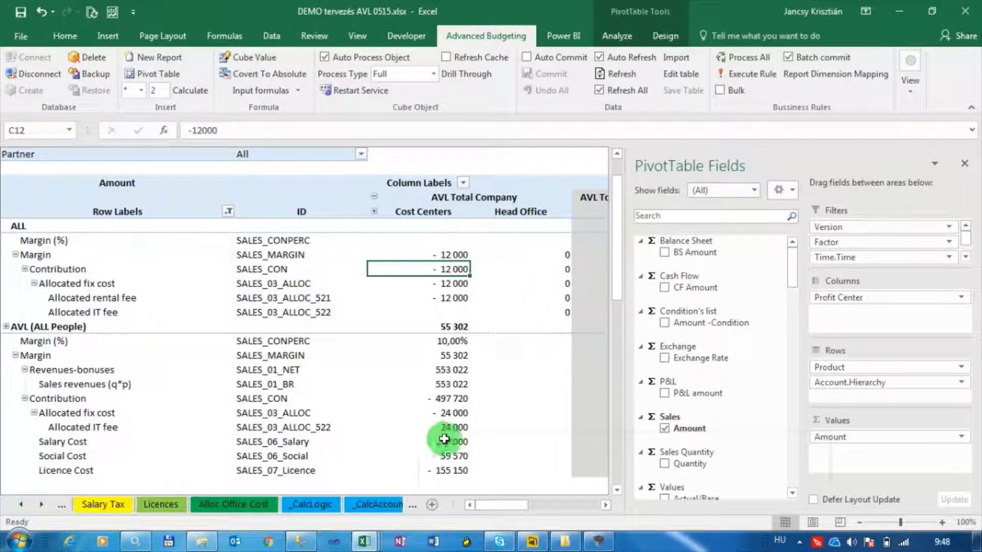
Expand Cost Centers and AVL (ALL People) in the Result pivot table, and check the sum of the DAH and DDP allocated IT fees
left_click(374, 211)
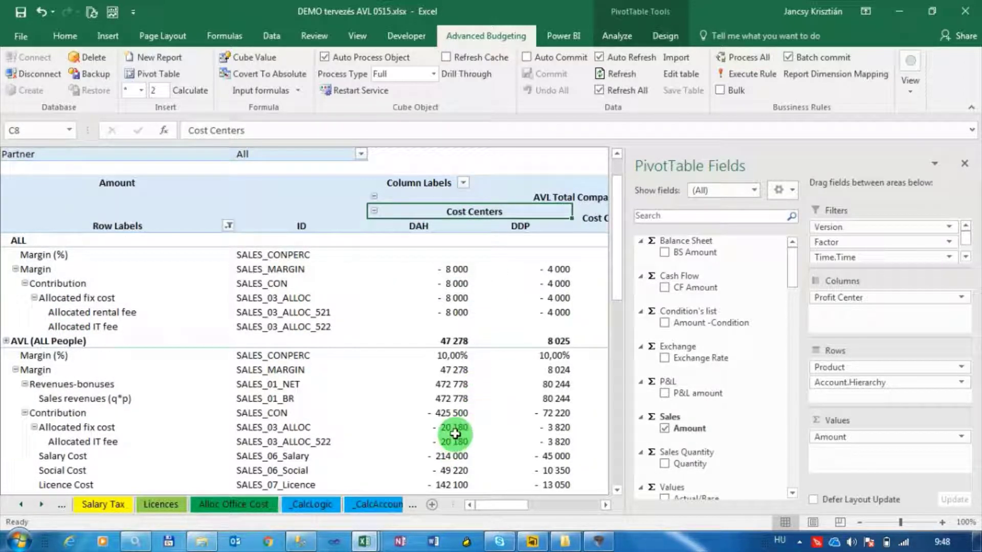
left_click_drag(450, 440, 513, 440)
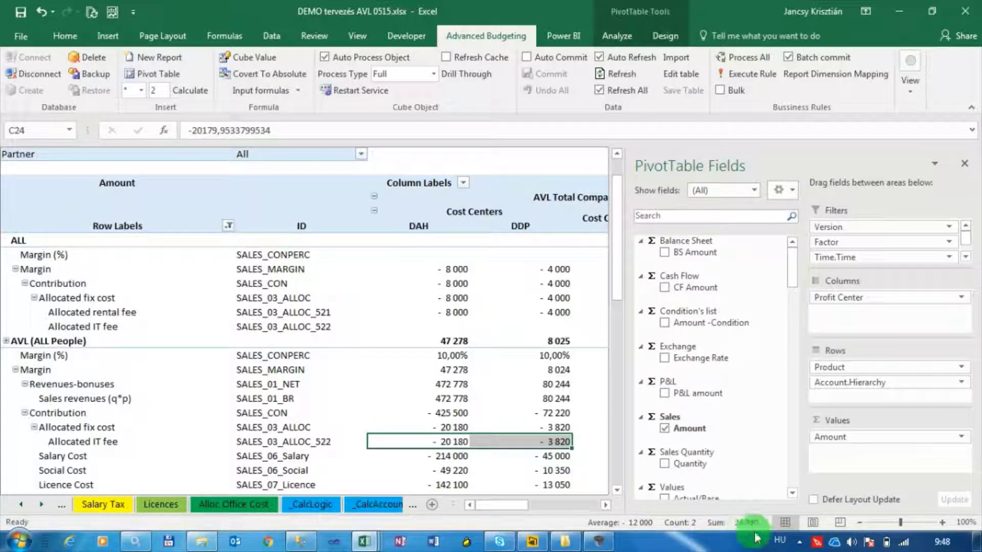
left_click(965, 164)
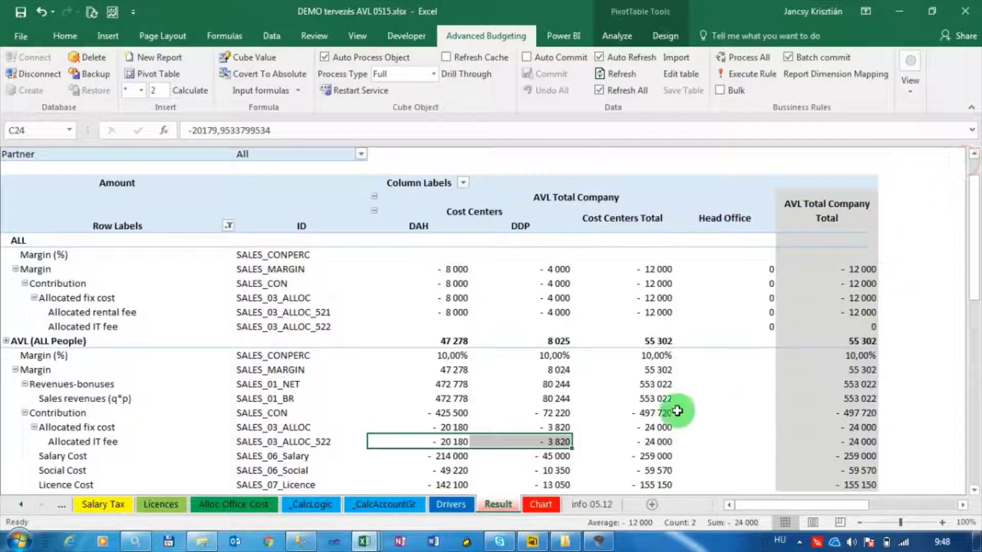
left_click(6, 341)
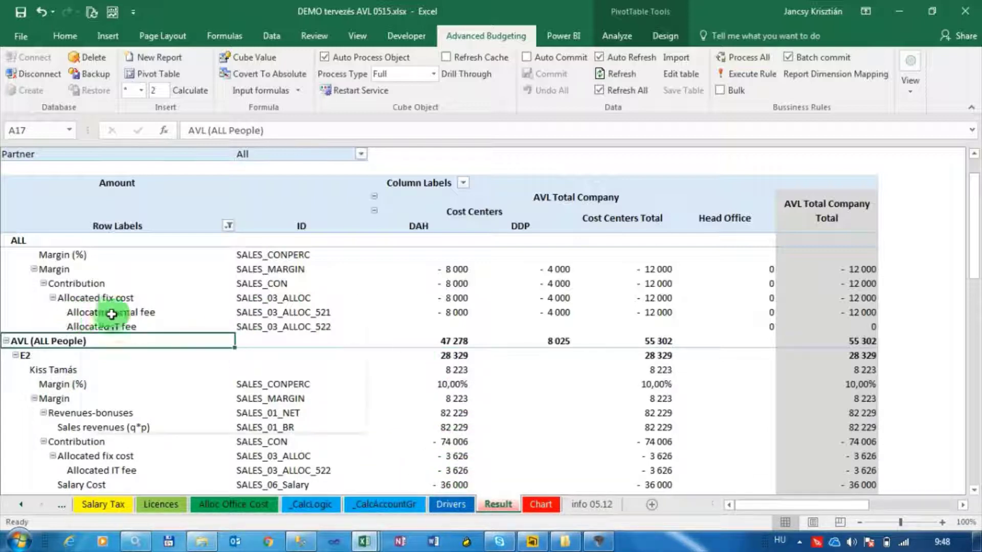
Examine the monthly Floor area (m2) drivers of the DAH and DDP cost centers on the Drivers sheet
left_click(532, 226)
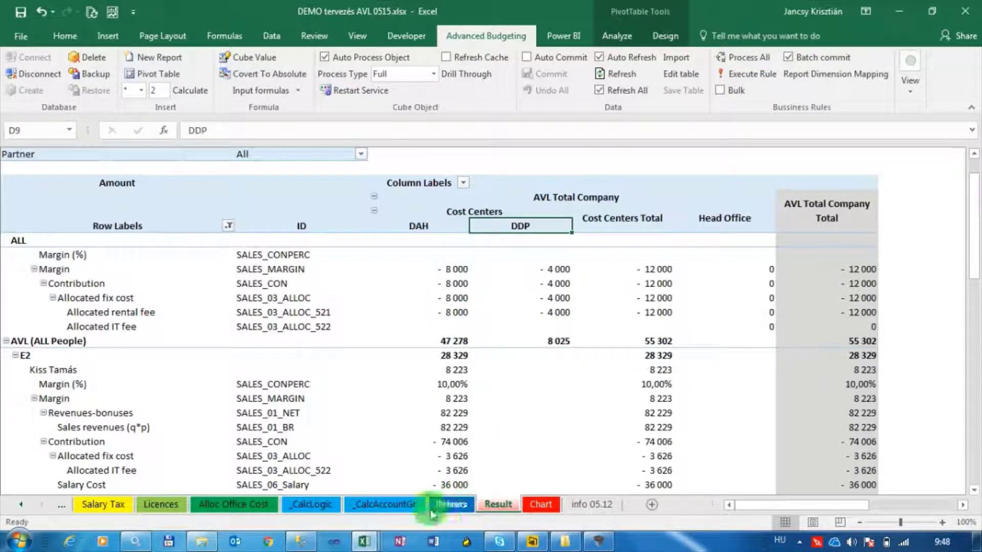
left_click(451, 507)
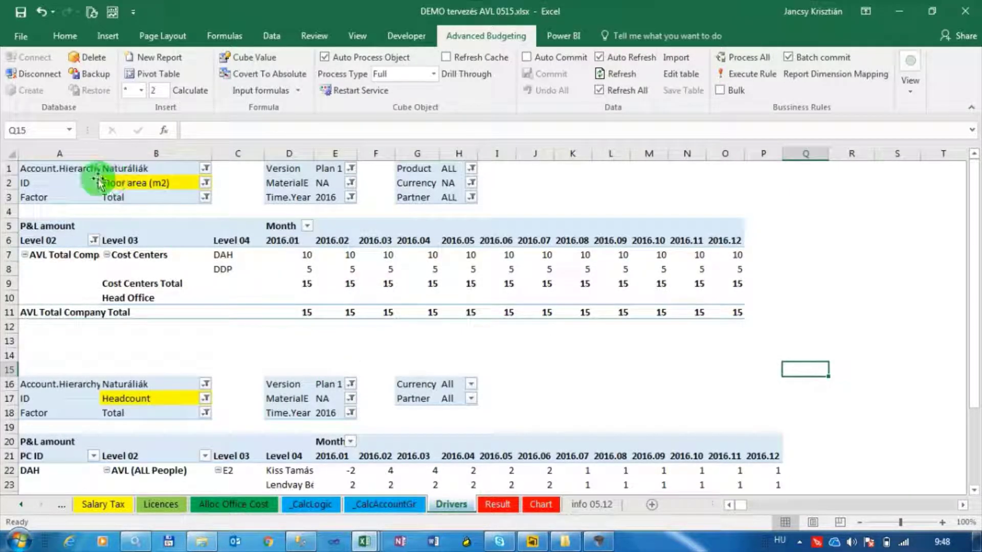
left_click(156, 255)
left_click_drag(231, 254, 236, 269)
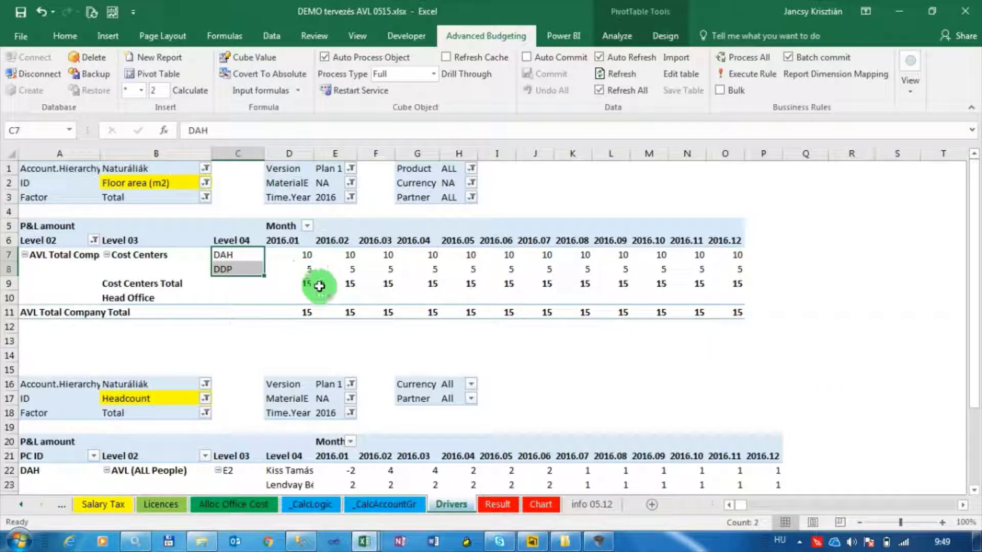
From the Result sheet, load and run the import definition Cost Allocation - Step2.imp, and close the import window
left_click(496, 505)
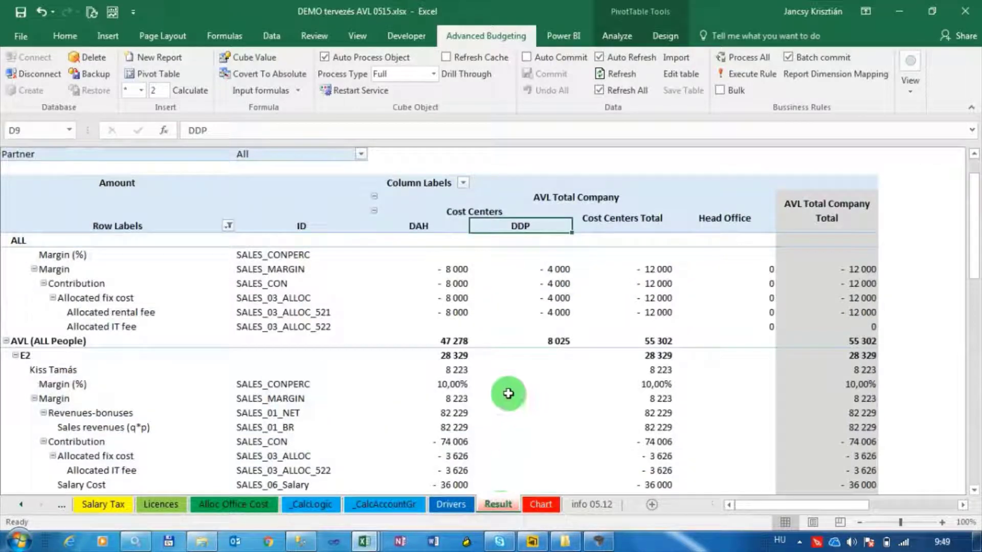
left_click(675, 57)
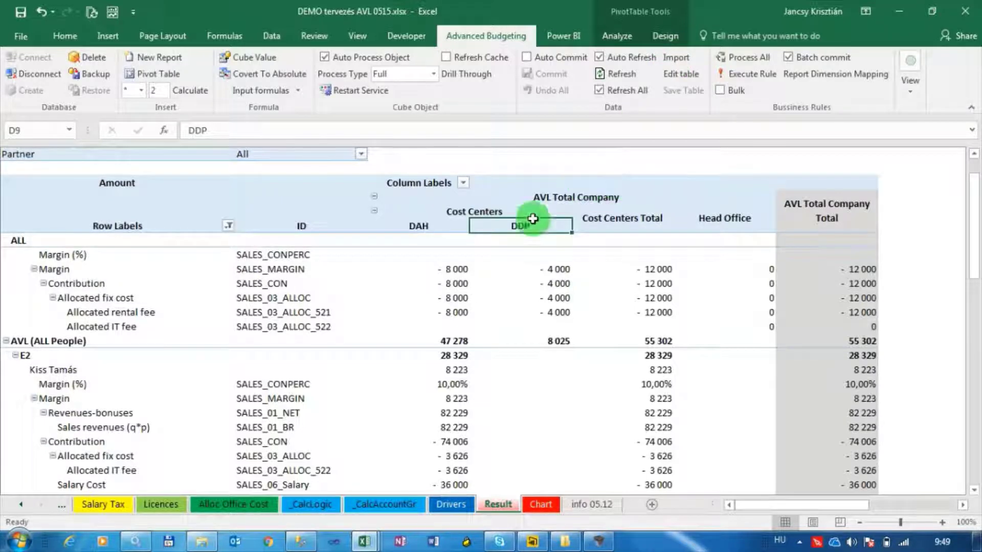
left_click(294, 467)
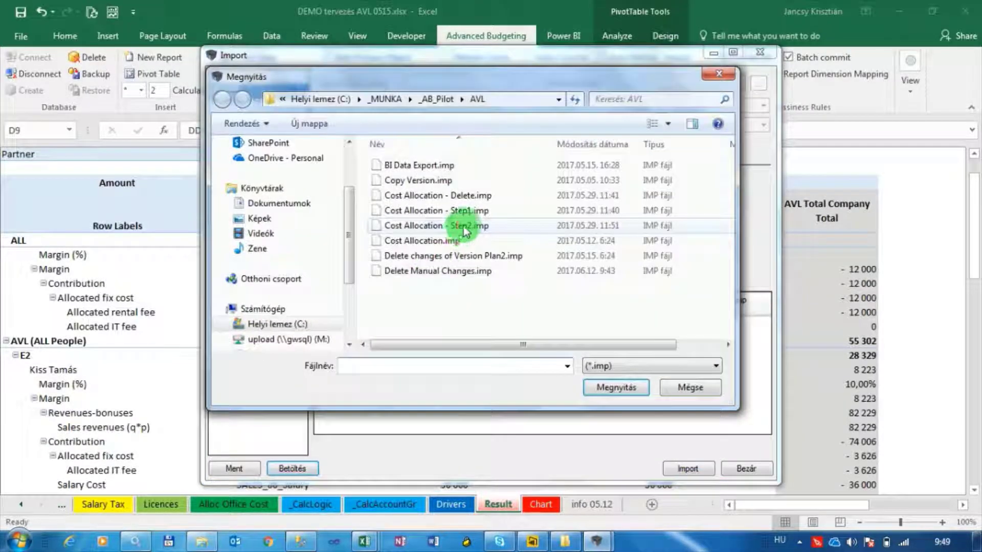
double_click(461, 223)
left_click(679, 467)
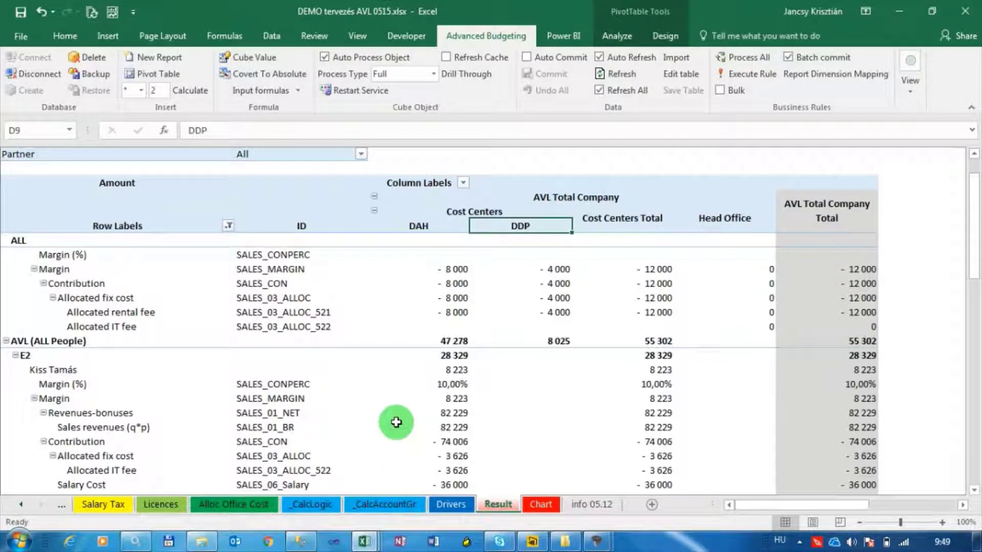
mouse_move(597, 541)
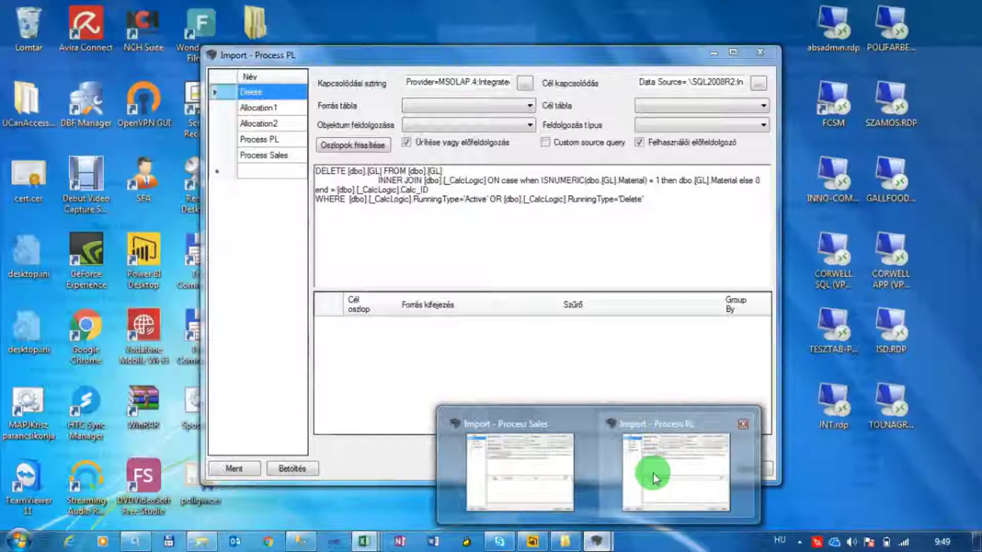
left_click(653, 466)
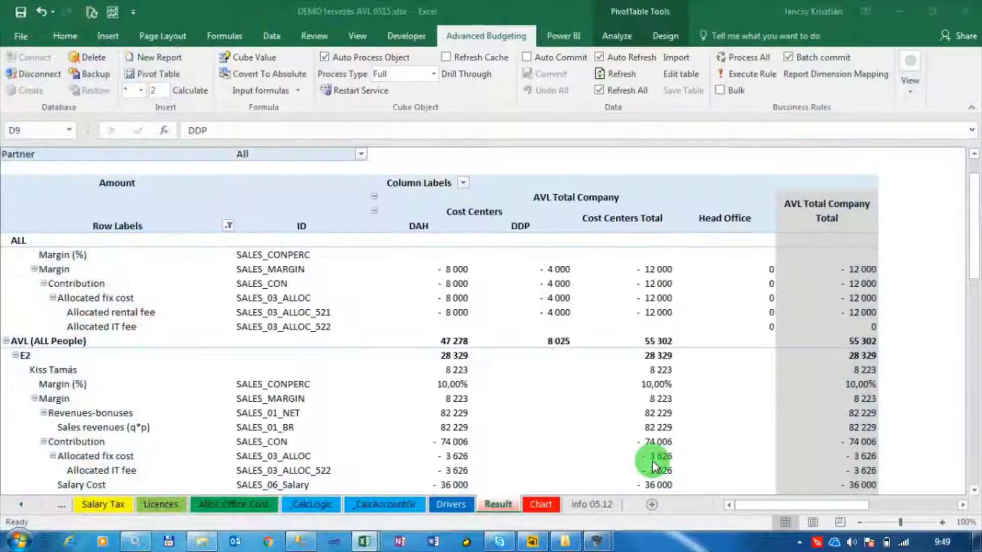
left_click(611, 540)
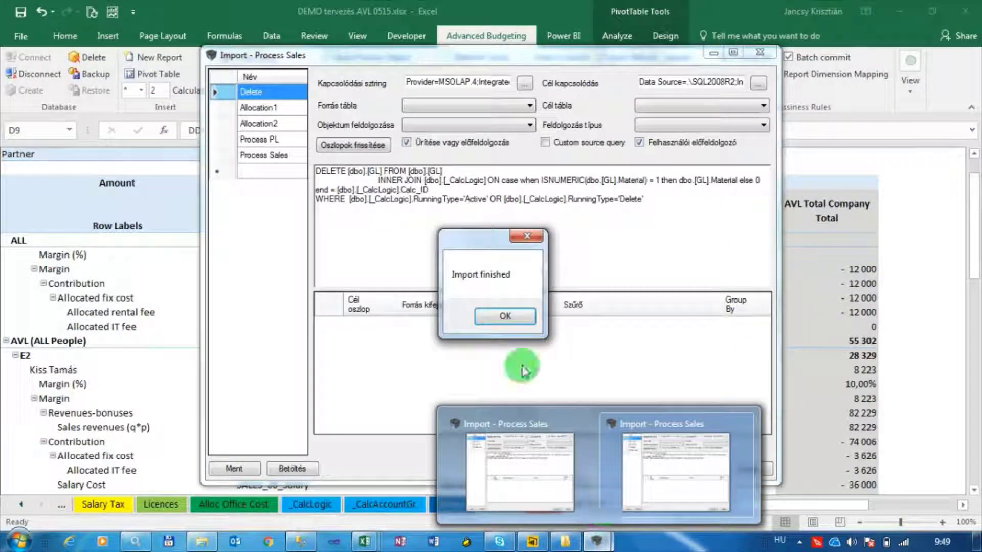
left_click(513, 320)
left_click(745, 468)
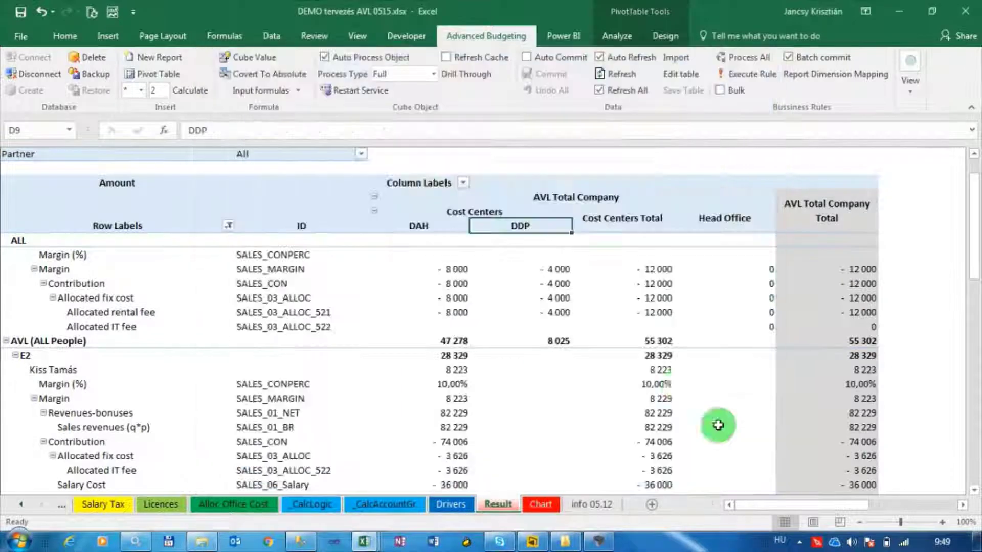
Refresh the Result pivot table with the step 2 allocation and review the rental and IT fees allocated to E2 employees
right_click(599, 299)
left_click(622, 264)
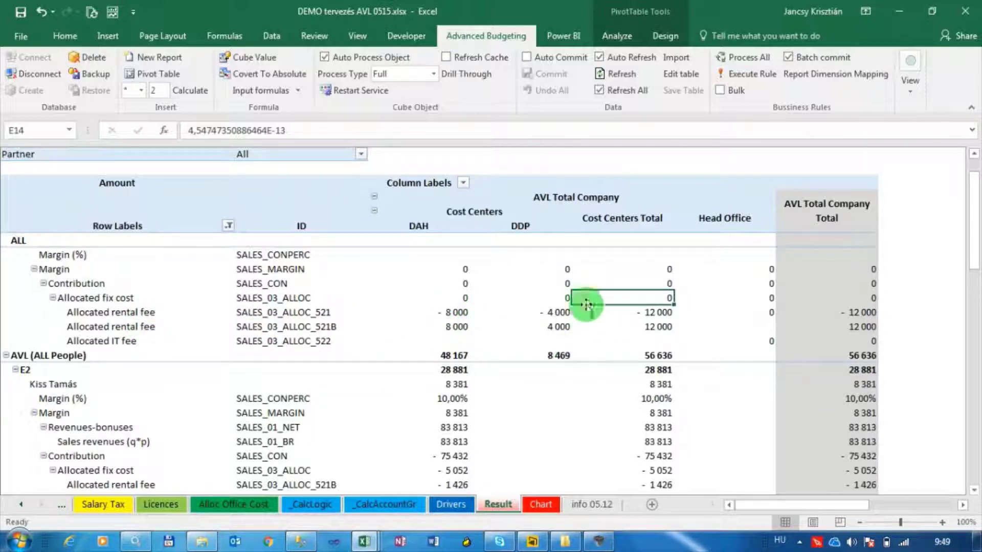
scroll(447, 323, "down", 2)
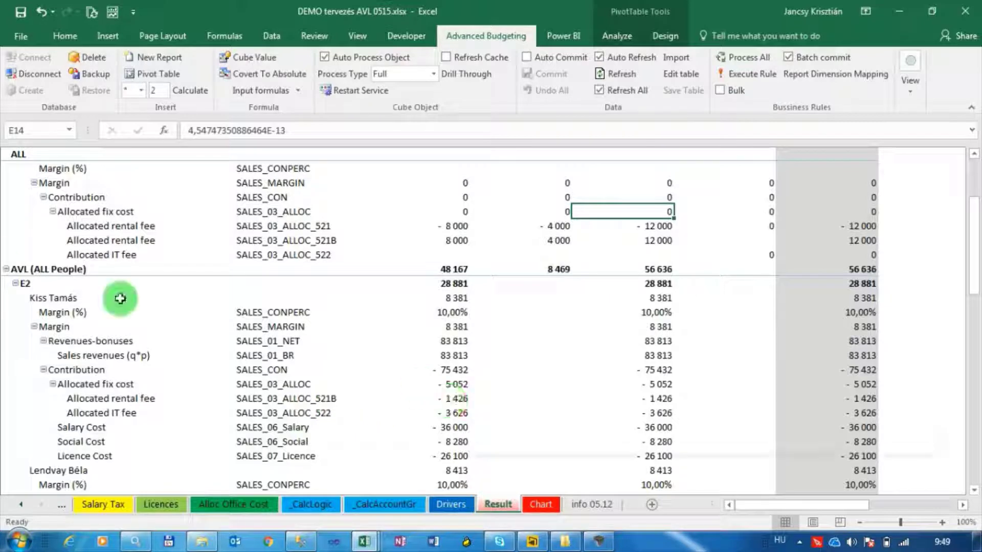
Collapse AVL (ALL People) and Cost Centers in the Result pivot table, and check the allocated rental fees and margin percentage
left_click(7, 271)
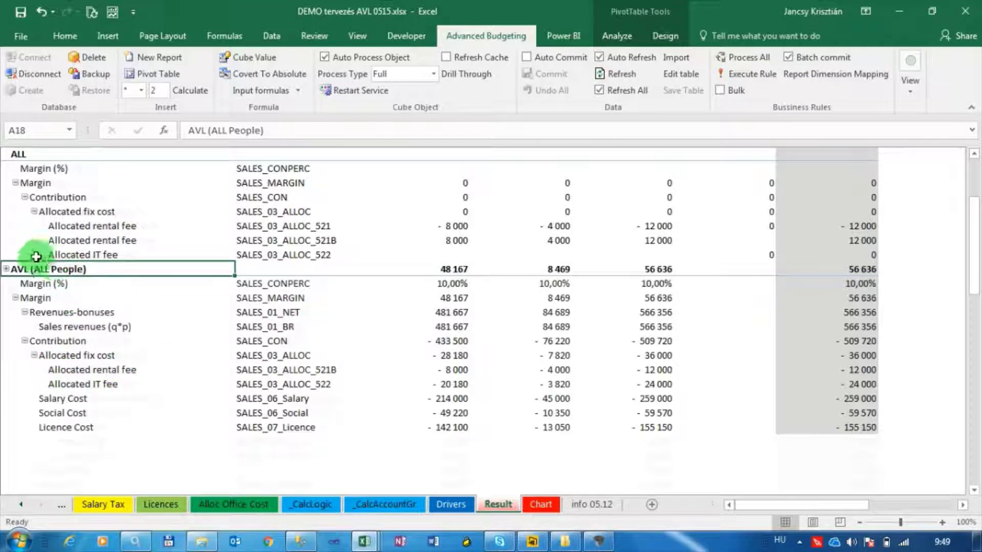
left_click_drag(449, 372, 515, 372)
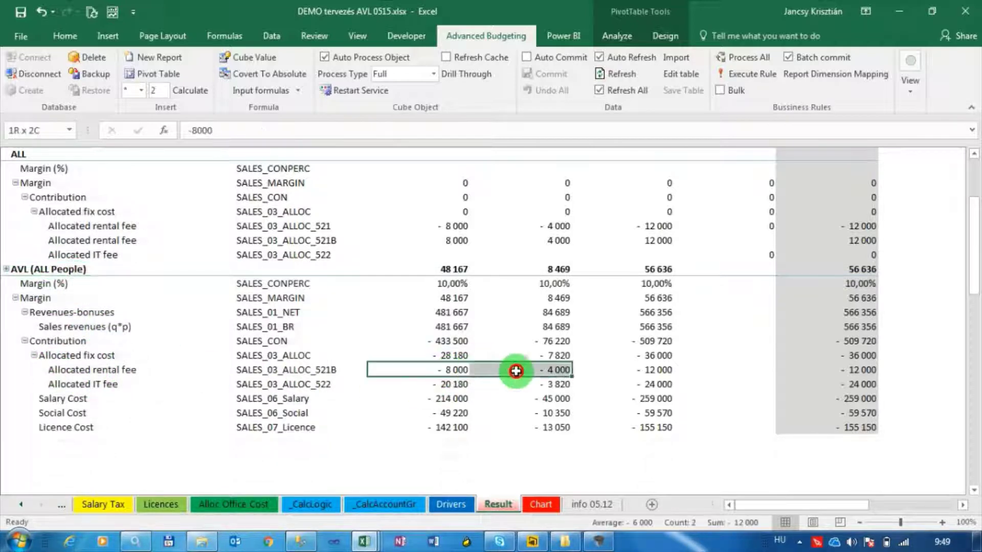
left_click(628, 456)
scroll(628, 456, "up", 1)
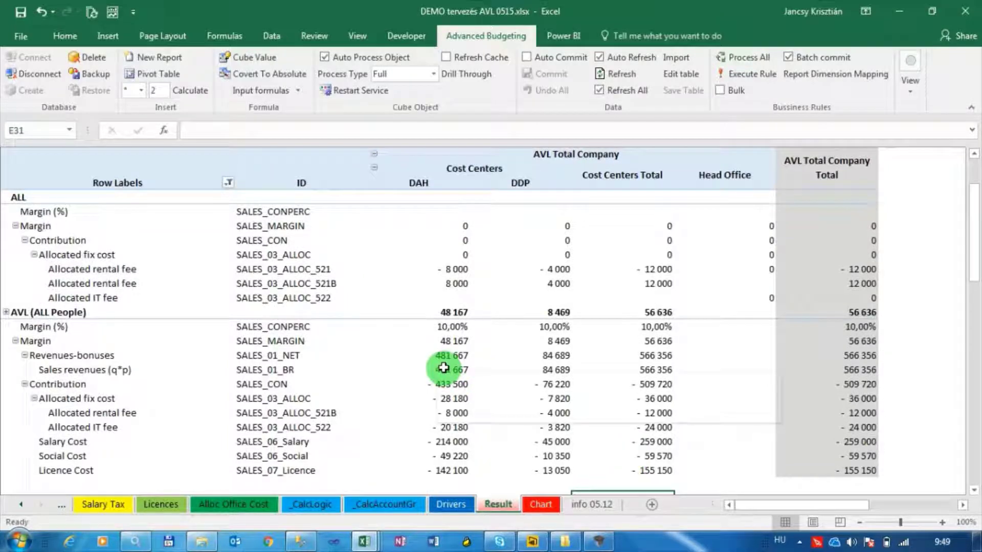
left_click(375, 171)
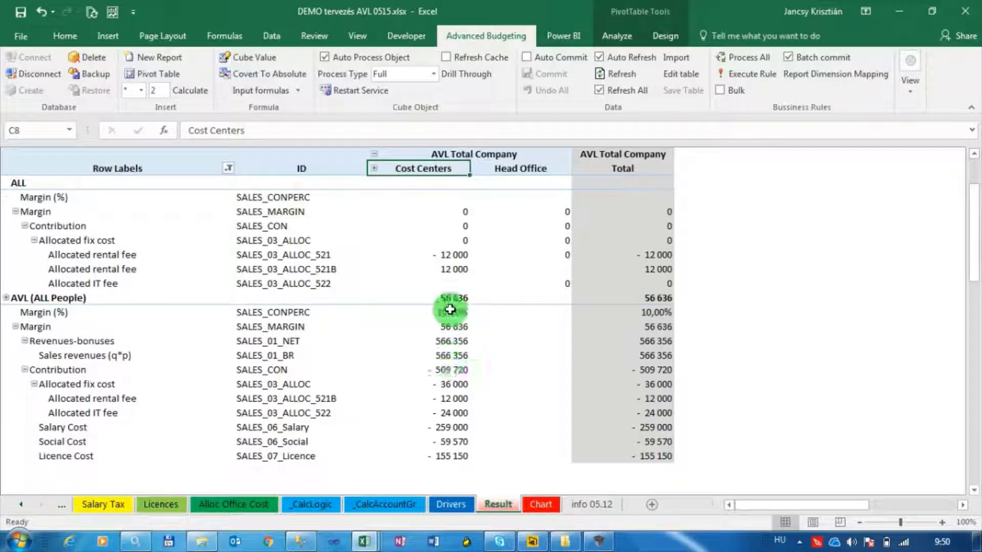
left_click(429, 311)
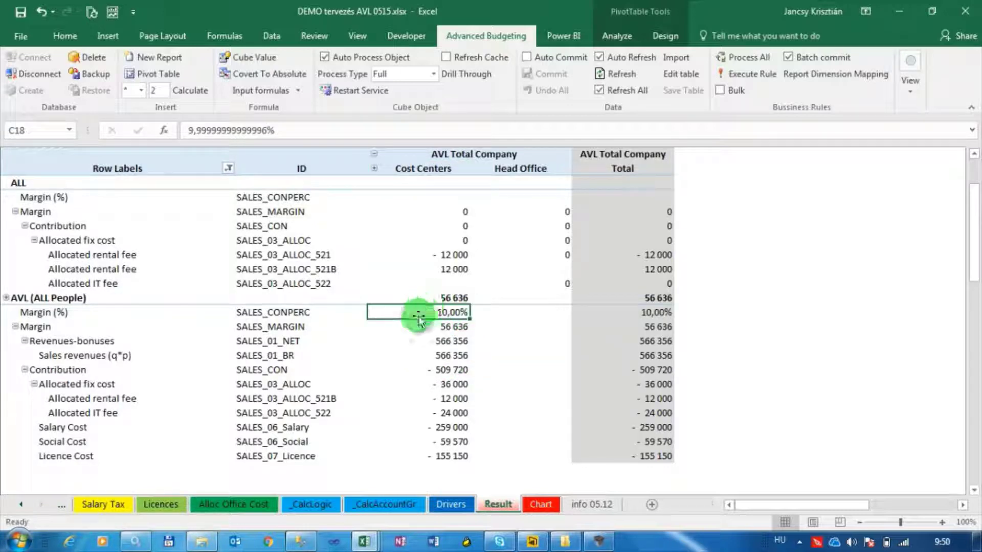
Switch to the Manual Plan Changes.xlsx workbook and refresh all of its pivot tables
left_click(358, 36)
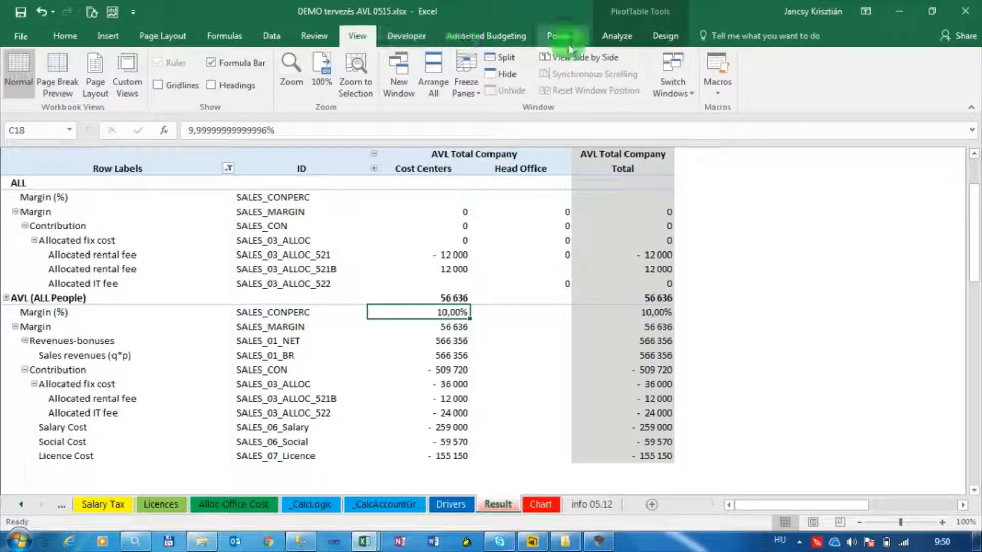
left_click(667, 82)
left_click(688, 104)
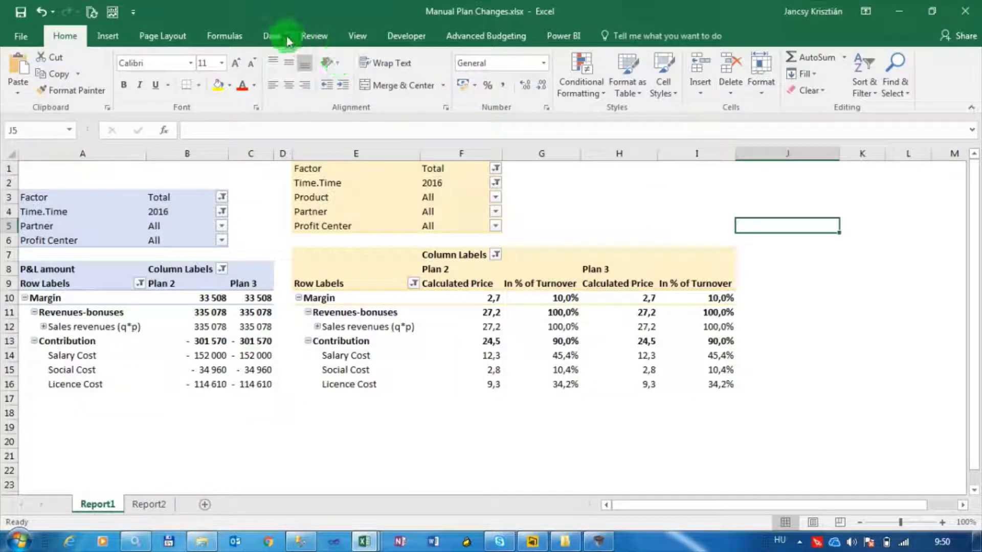
left_click(271, 36)
left_click(251, 63)
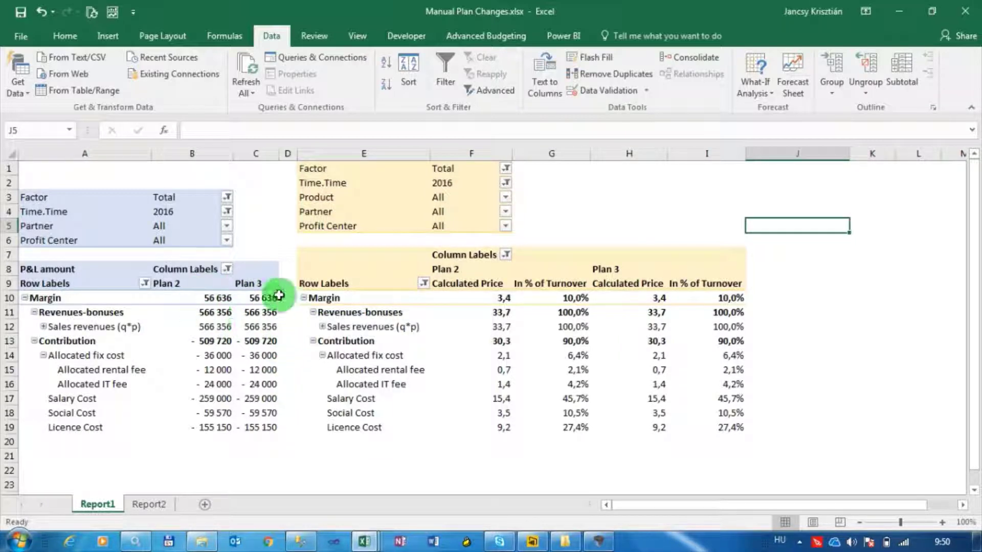
Set the Plan 2 Salary Cost to -300 000 in the P&L pivot table on Report1 and commit the change
left_click(192, 282)
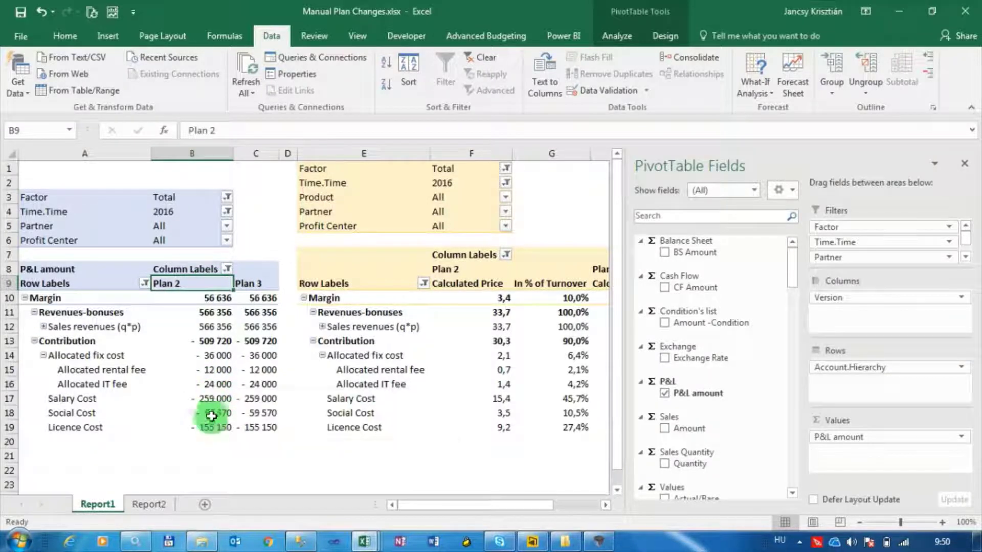
left_click(209, 401)
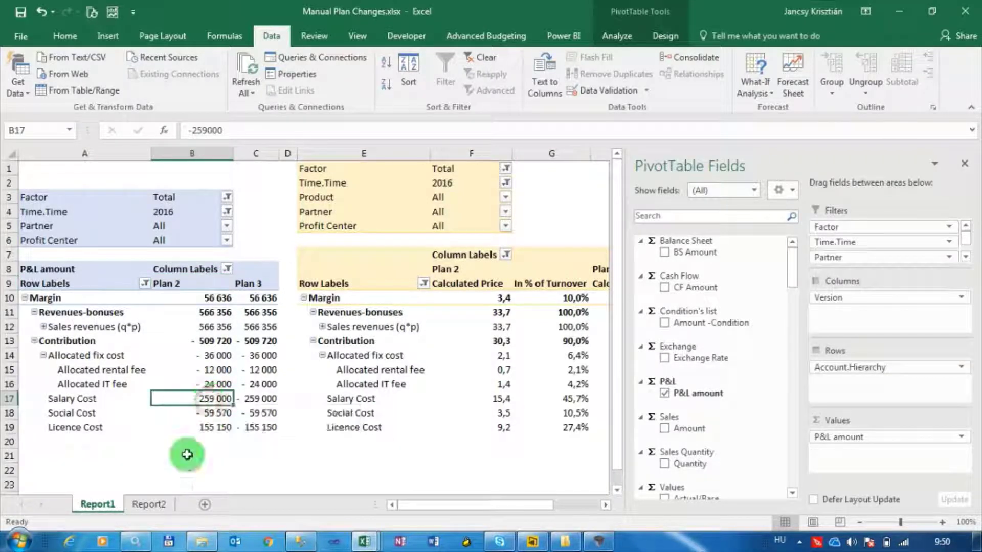
type("- ")
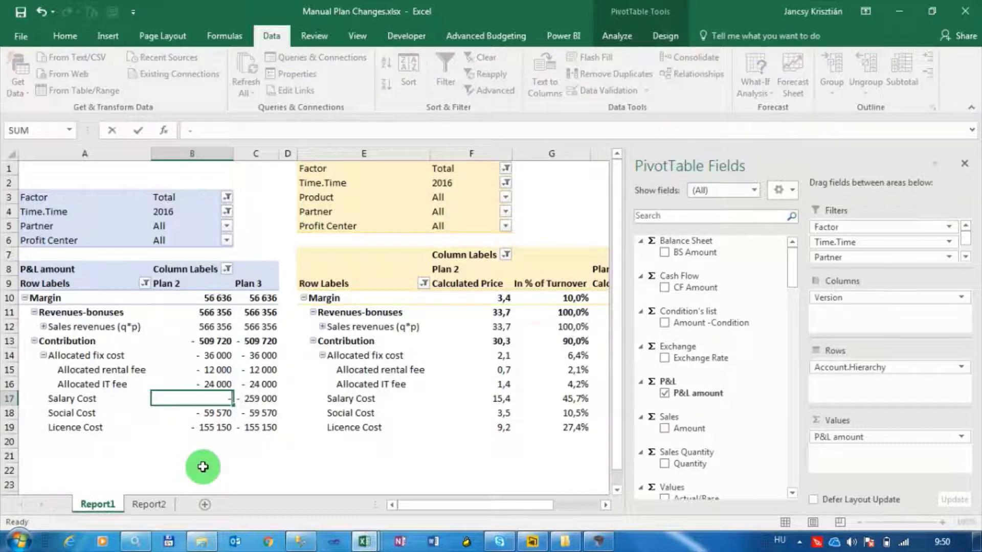
type("300 000")
key("Return")
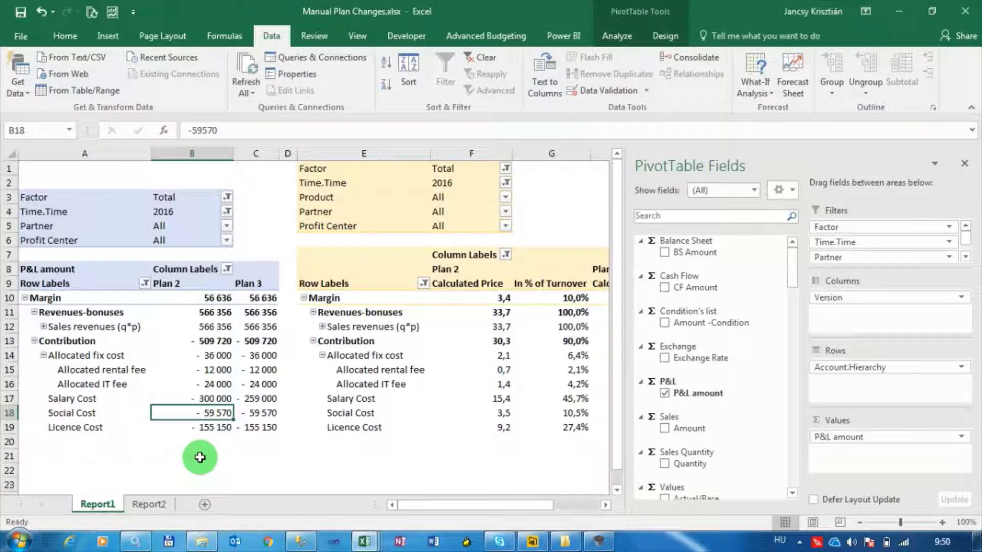
left_click(489, 30)
left_click(551, 74)
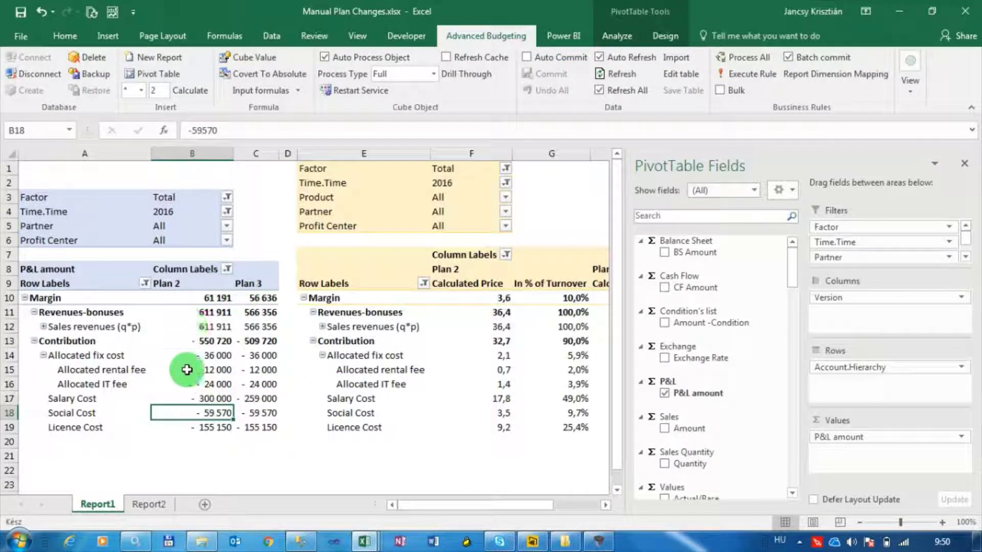
Hide the PivotTable field list and compare the margin's calculated price and percentage of turnover between Plan 2 and Plan 3
left_click(963, 163)
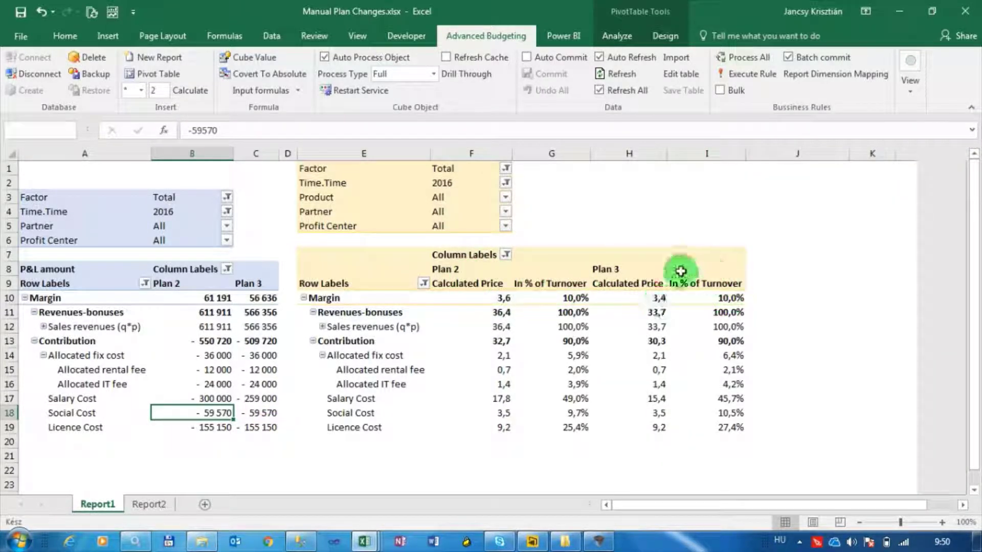
left_click_drag(505, 297, 539, 299)
left_click_drag(640, 299, 707, 299)
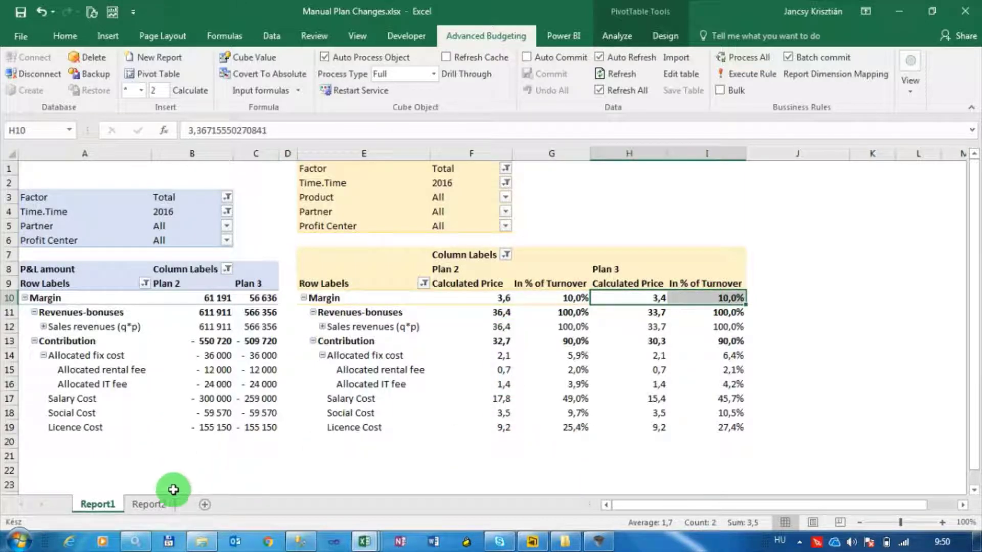
On Report2, multiply the third E2 employee's Licence Cost by 2 with automatic commit on, and return to Report1 to check the totals
left_click(162, 506)
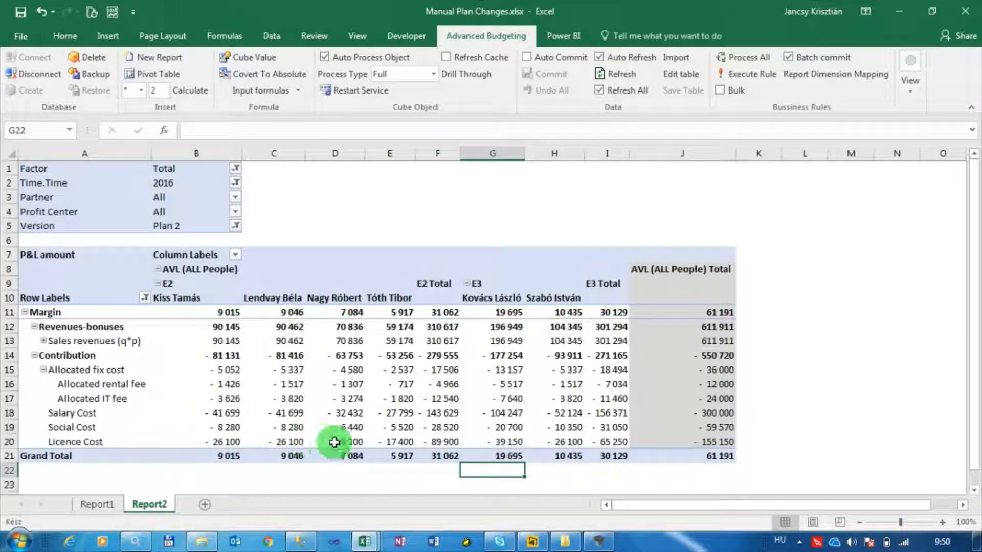
left_click(351, 442)
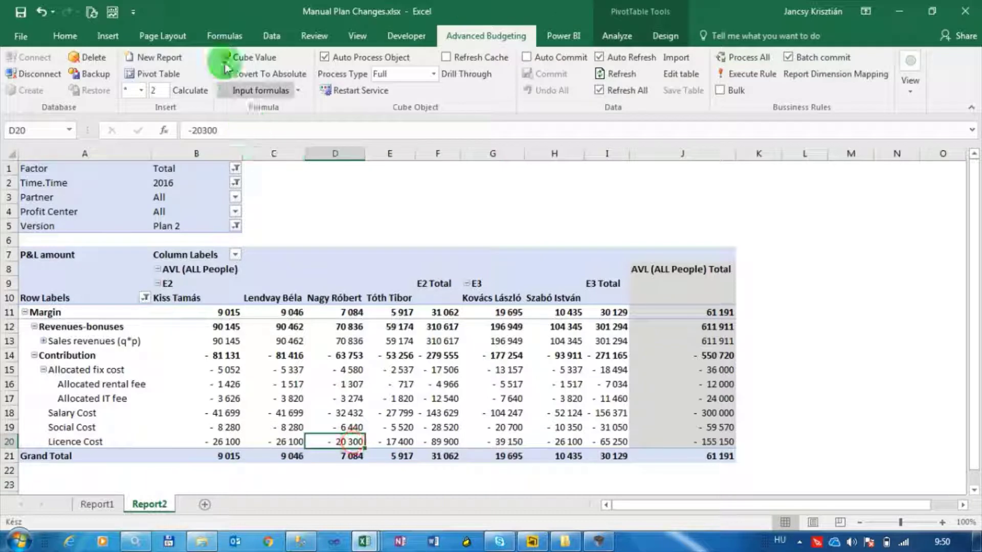
left_click(191, 94)
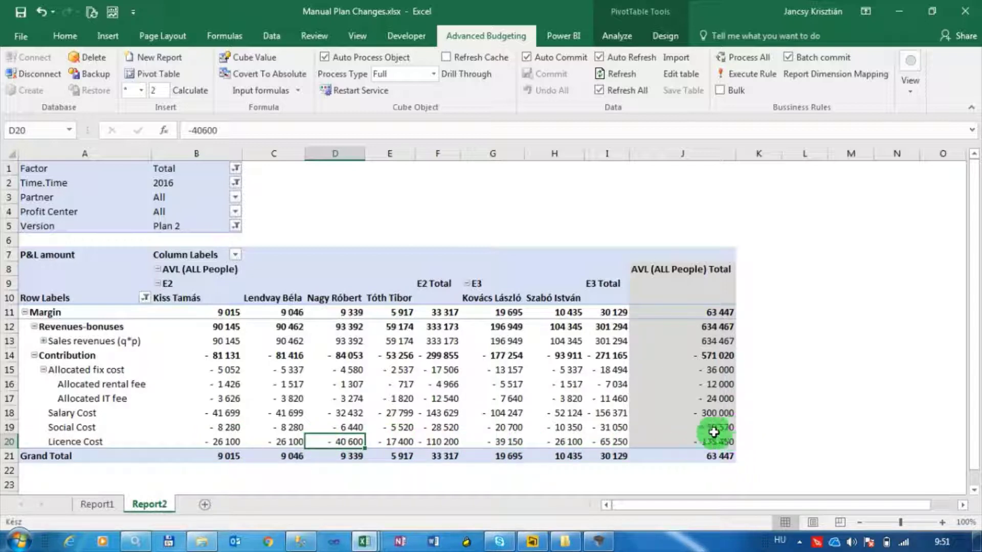
left_click(100, 506)
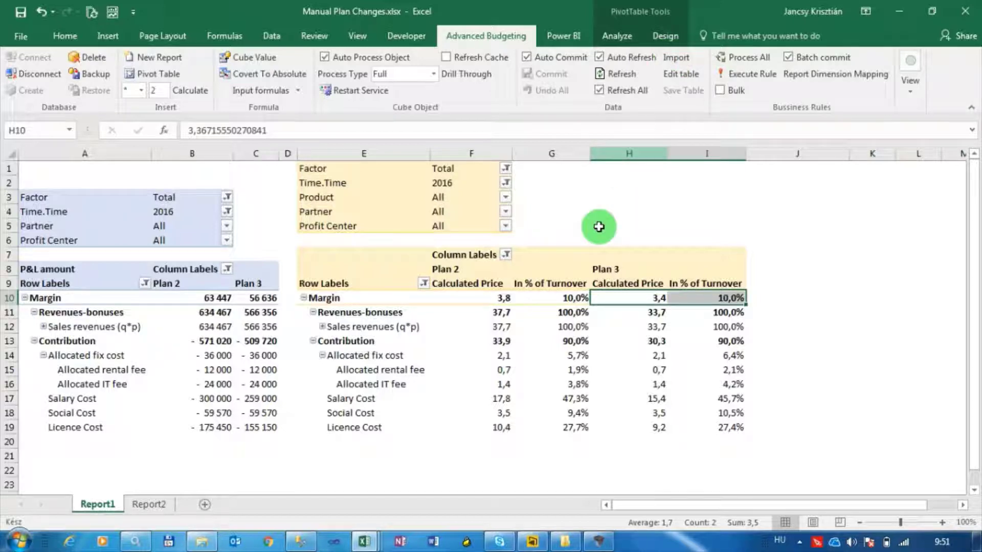
Load the import definition BI Data Export.imp and run the Upload BI Data import
left_click(303, 466)
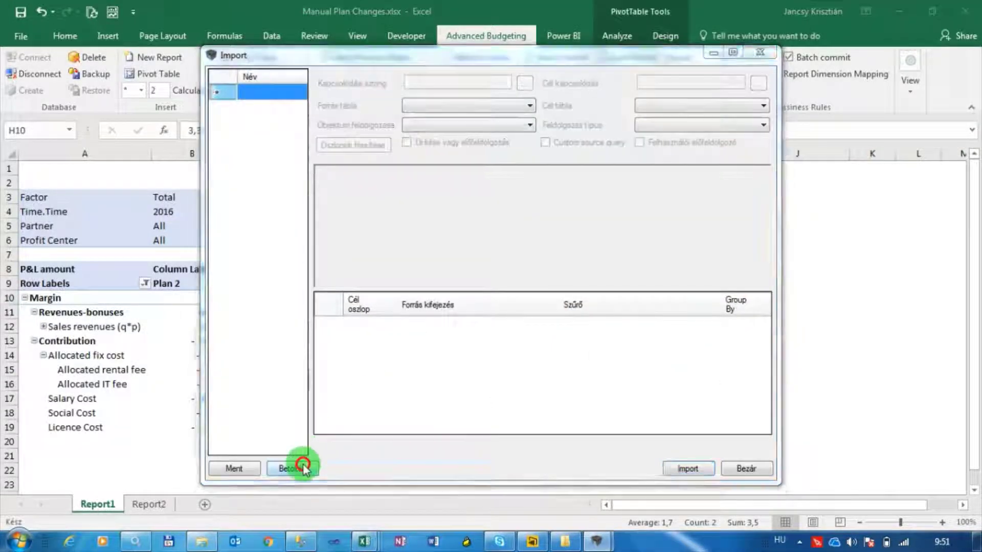
left_click(440, 166)
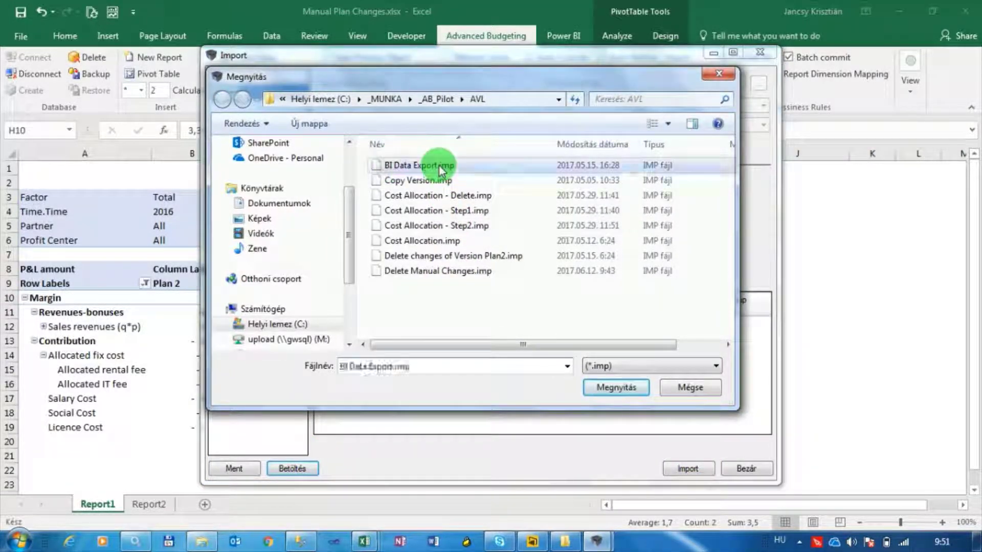
left_click(622, 384)
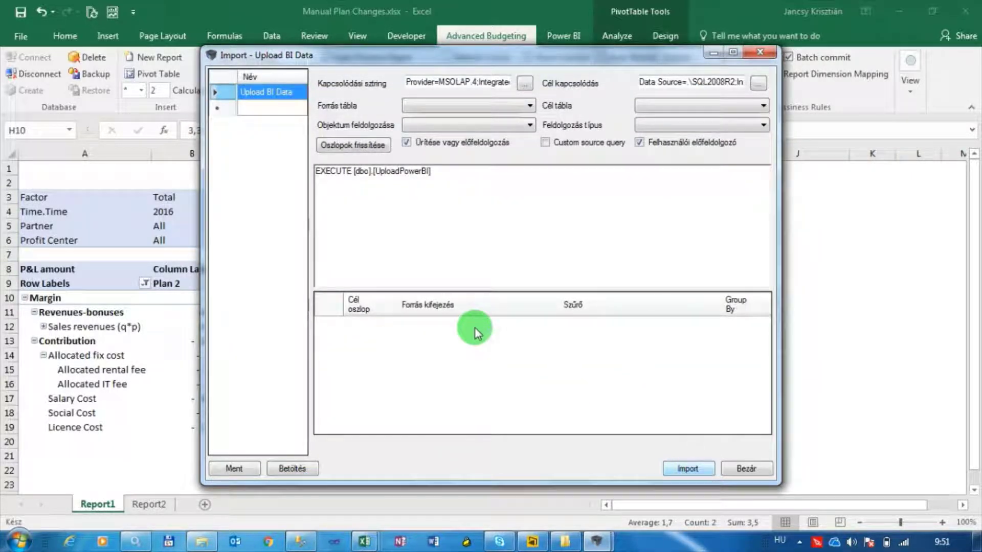
key("Return")
left_click(500, 317)
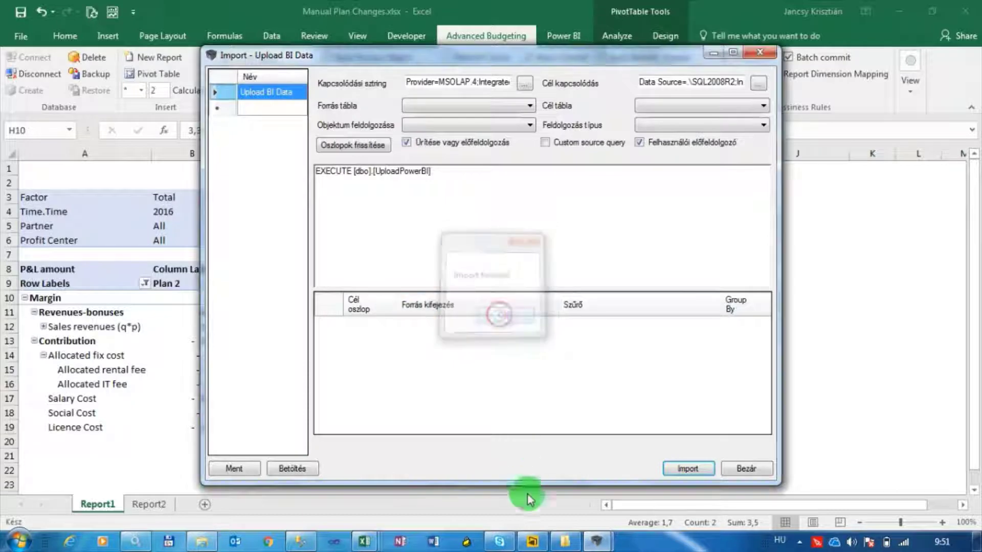
Switch to the AVL Pilot report in Power BI Desktop, refresh its data and inspect the total in the Net Result waterfall chart
left_click(532, 541)
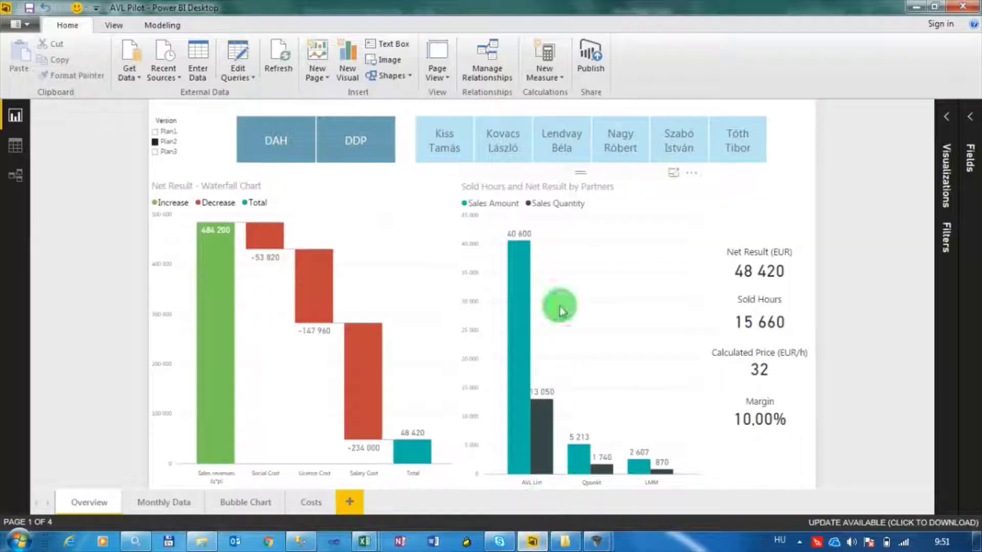
left_click(277, 51)
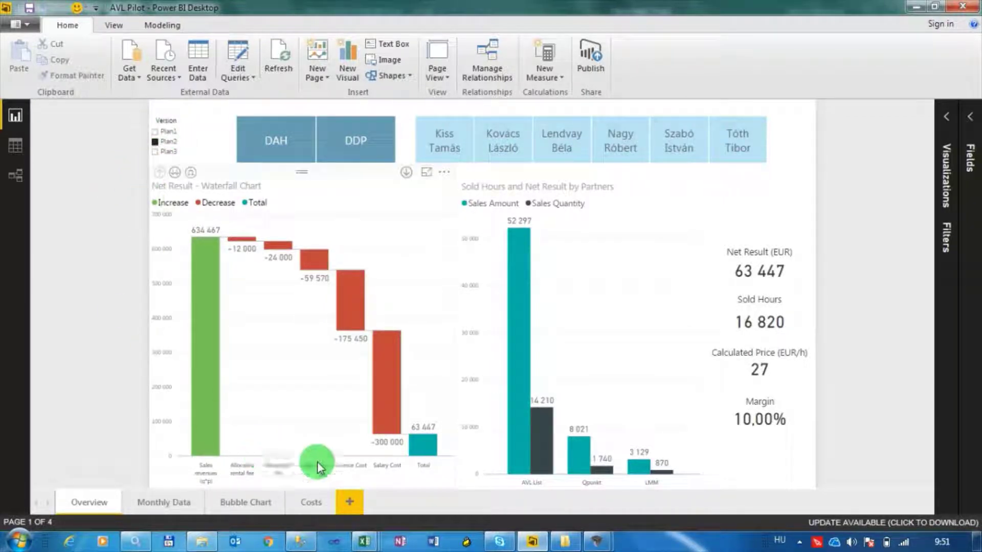
mouse_move(422, 448)
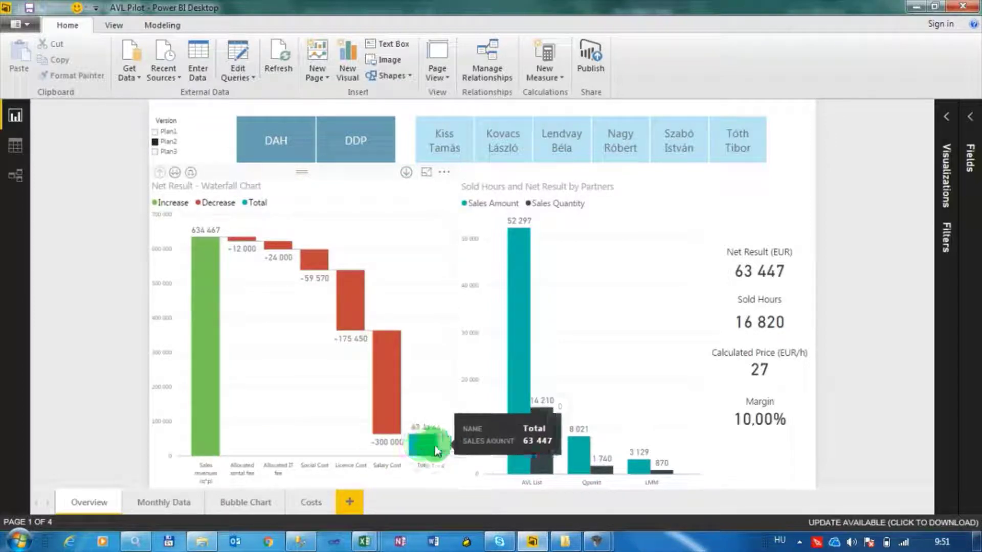
Compare Plan3 with Plan2 on the Overview page, and filter the Plan2 results by the DAH cost center and the first employee
left_click(155, 152)
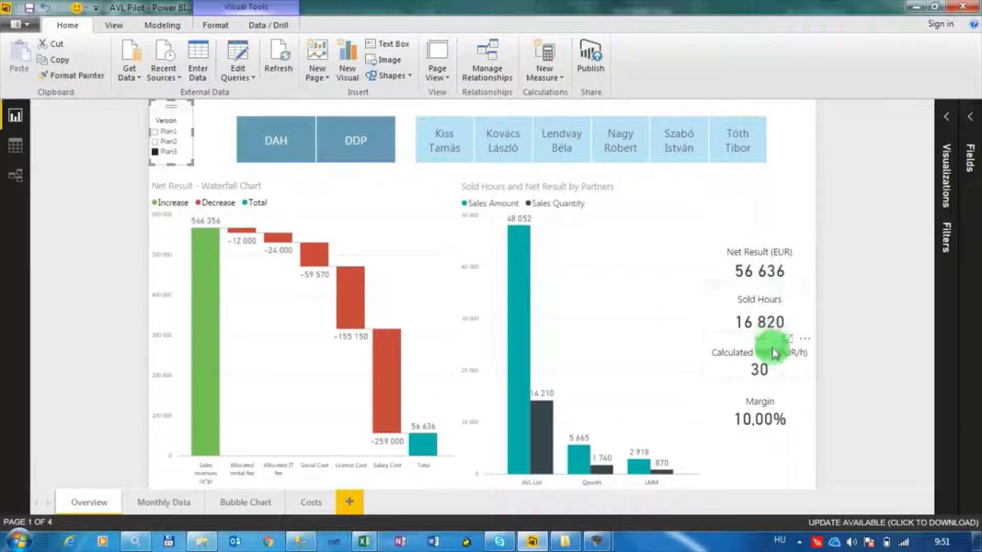
left_click(154, 141)
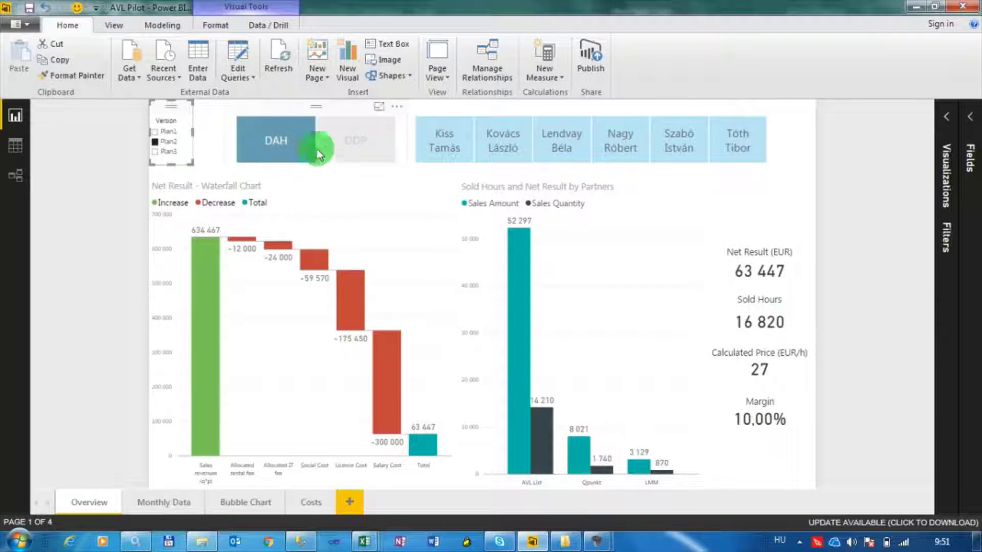
left_click(288, 147)
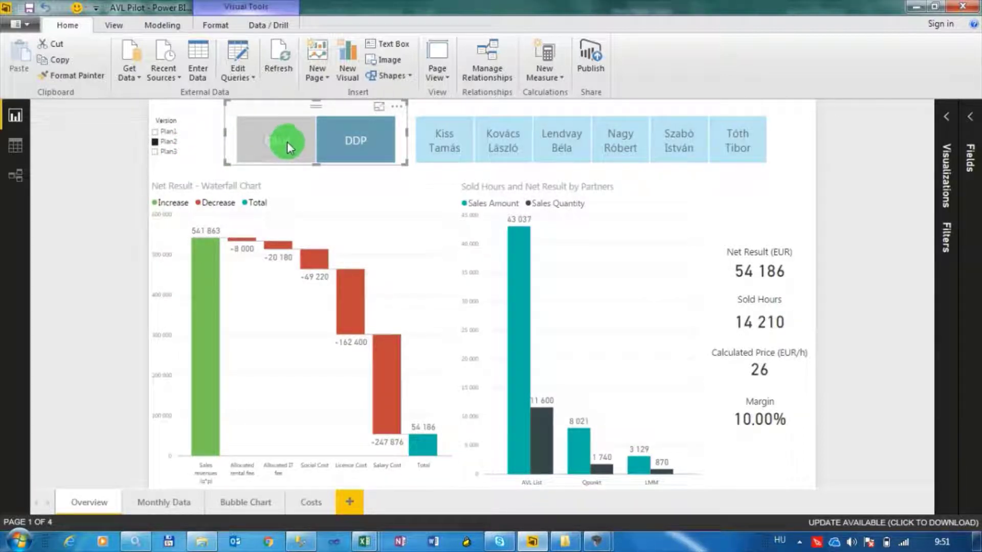
left_click(459, 146)
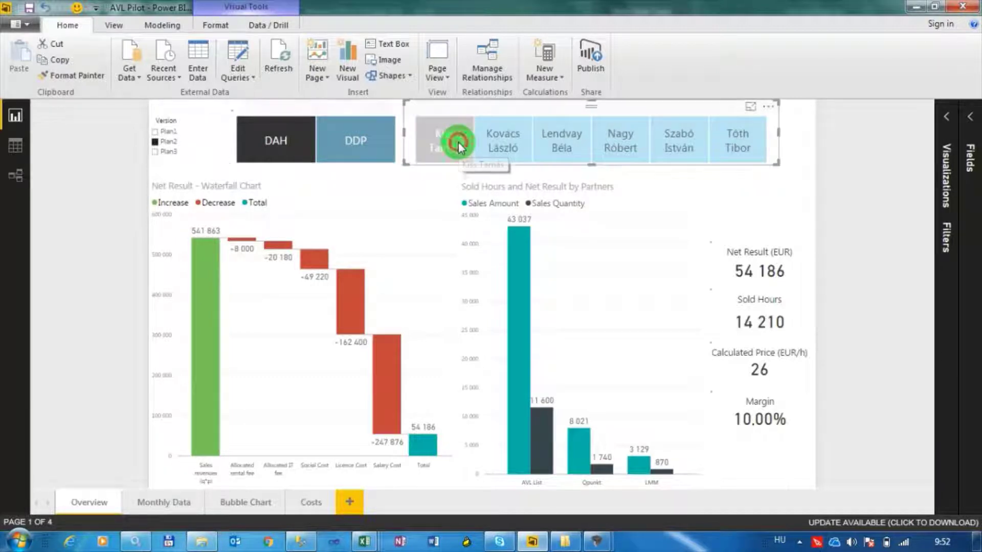